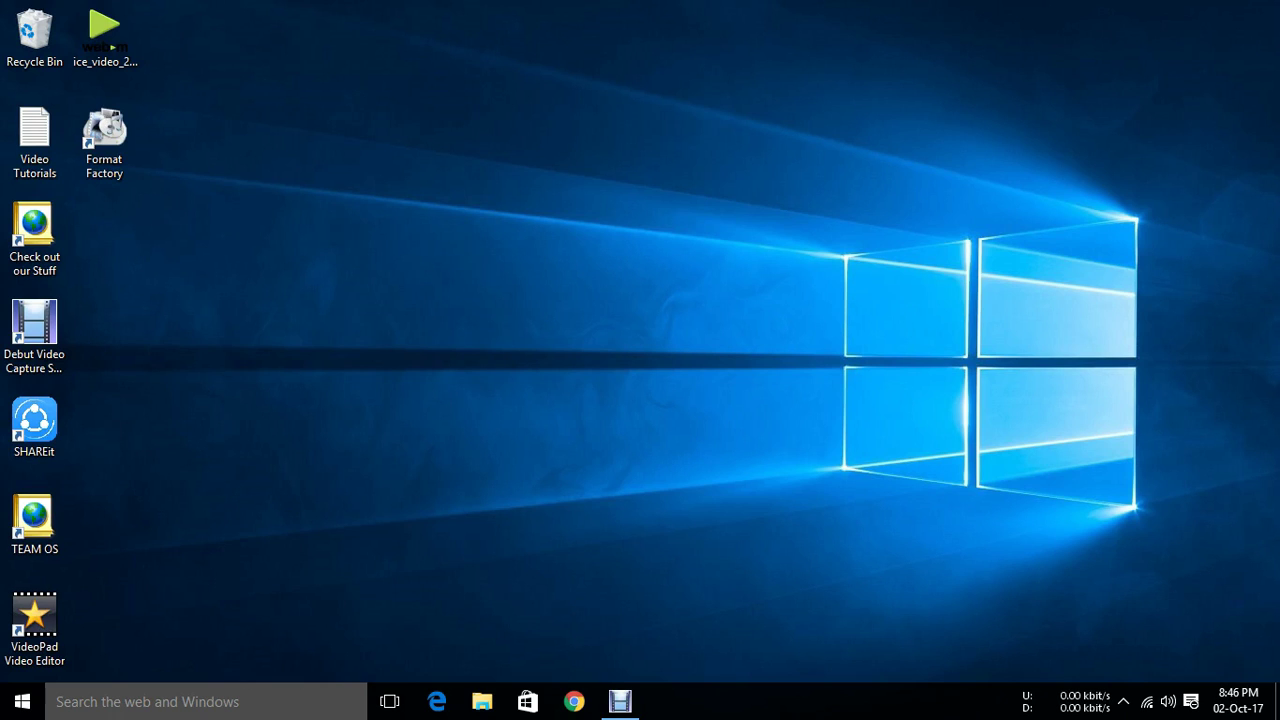
Open the Network Connections window by running ncpa.cpl.
click(206, 702)
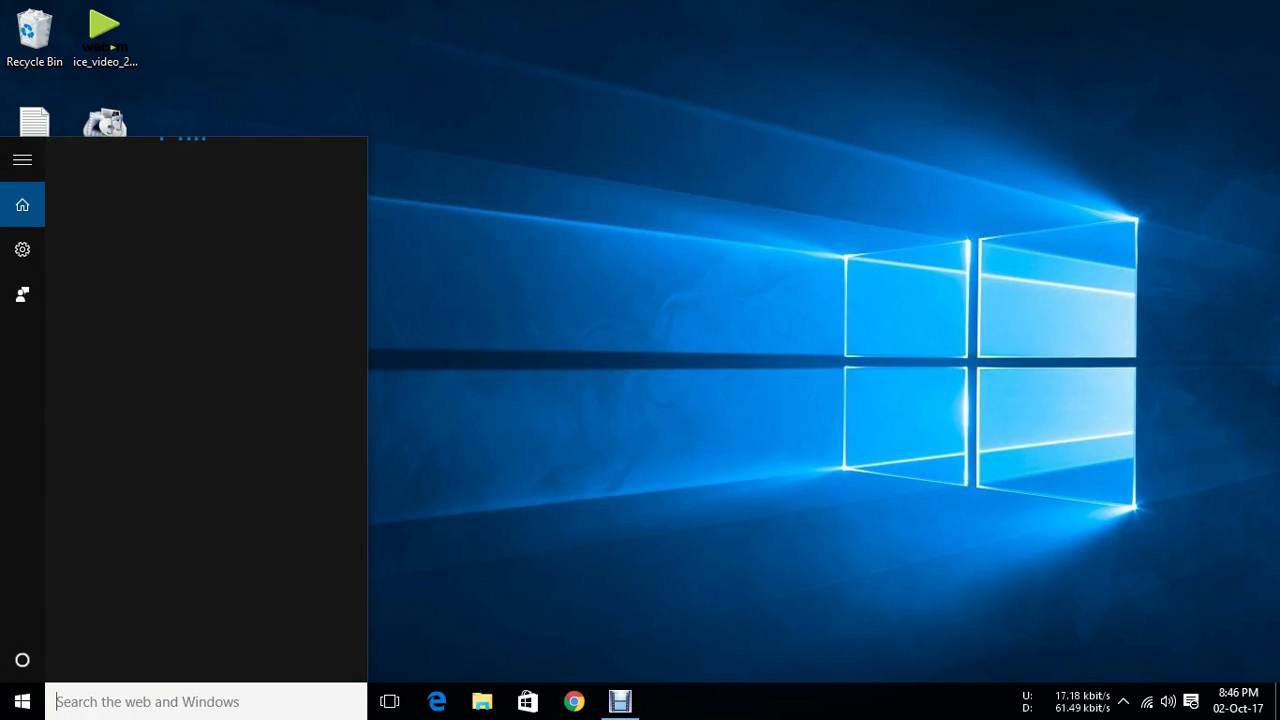
text(nc)
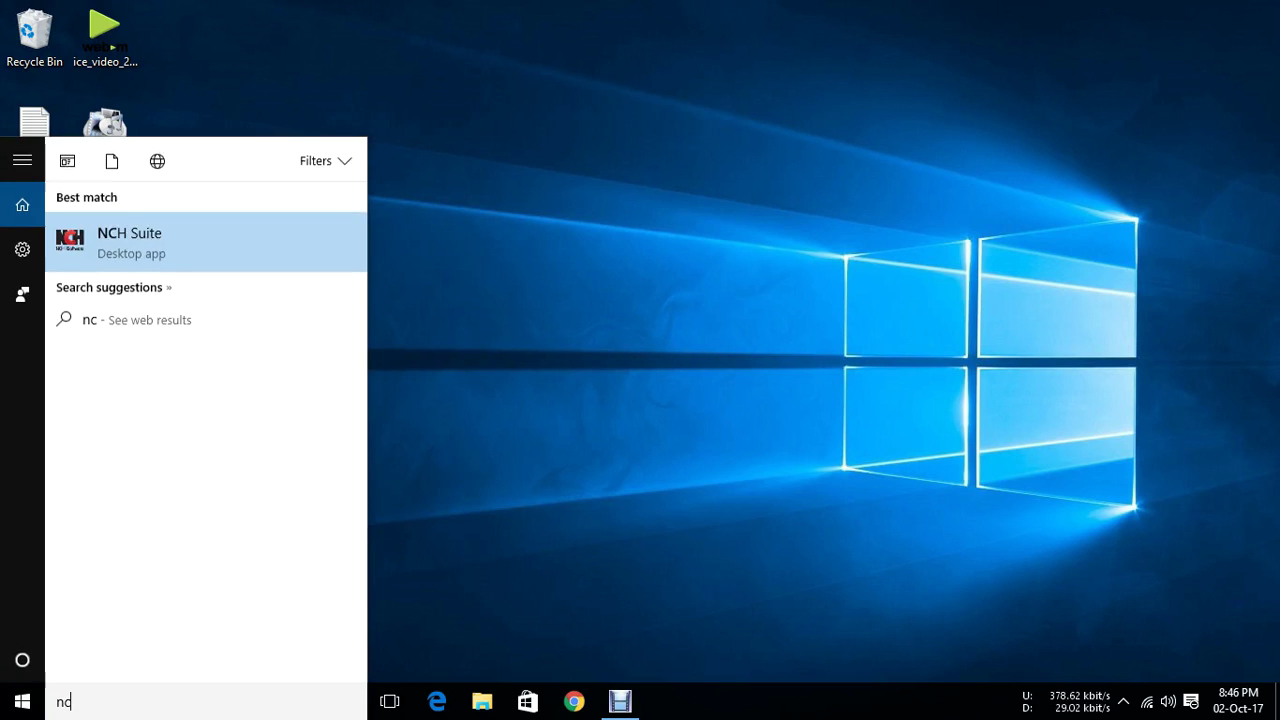
text(pa.cpl)
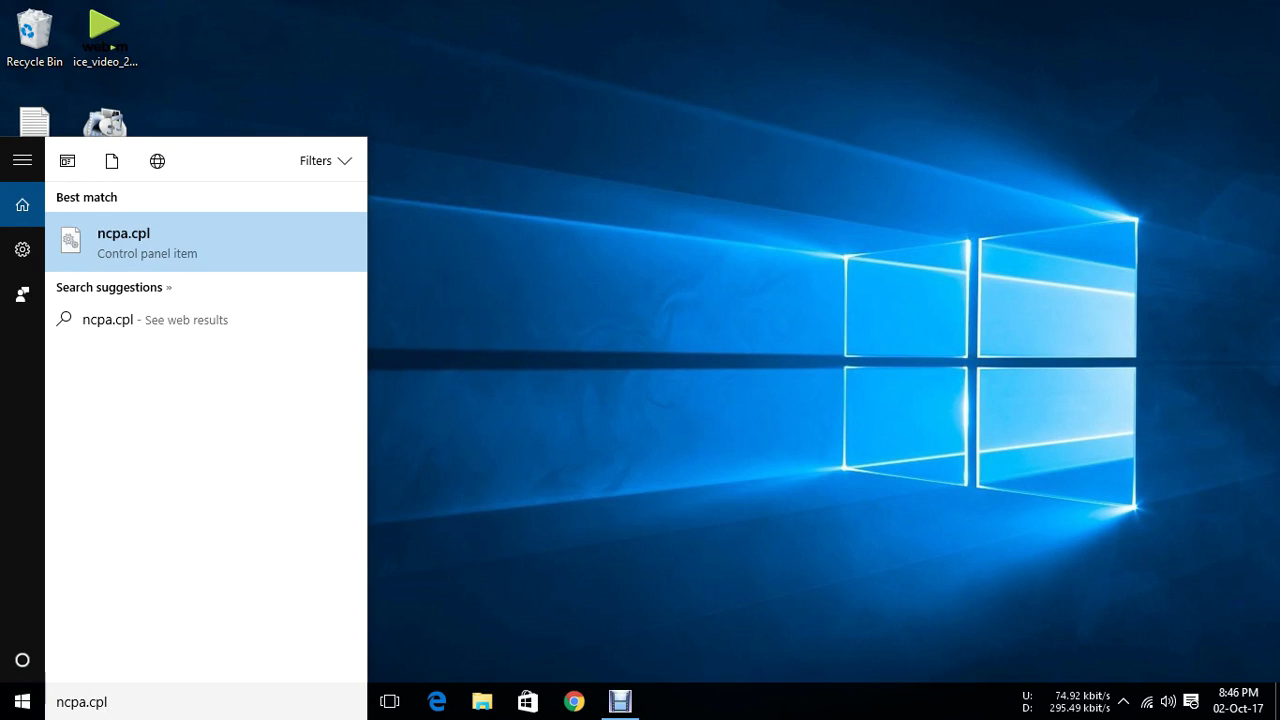
key(Return)
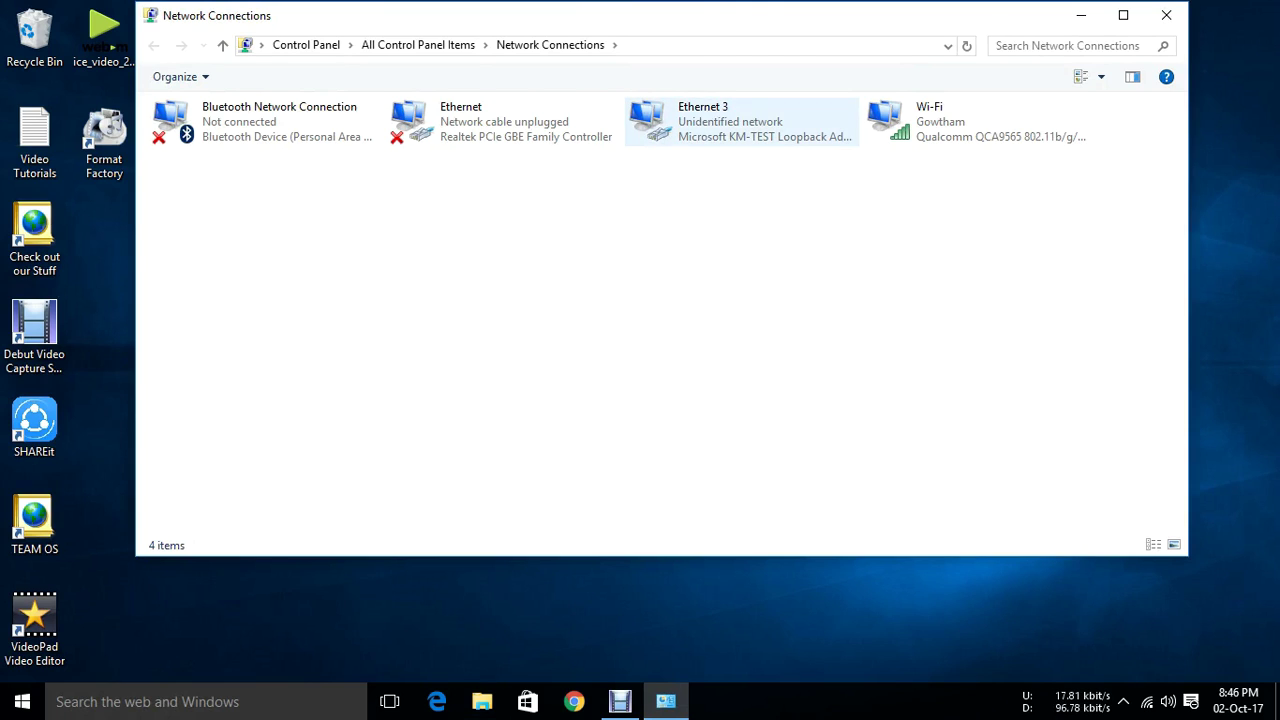
Check the IPv4 address and subnet mask in Ethernet 3's network connection details.
right_click(731, 115)
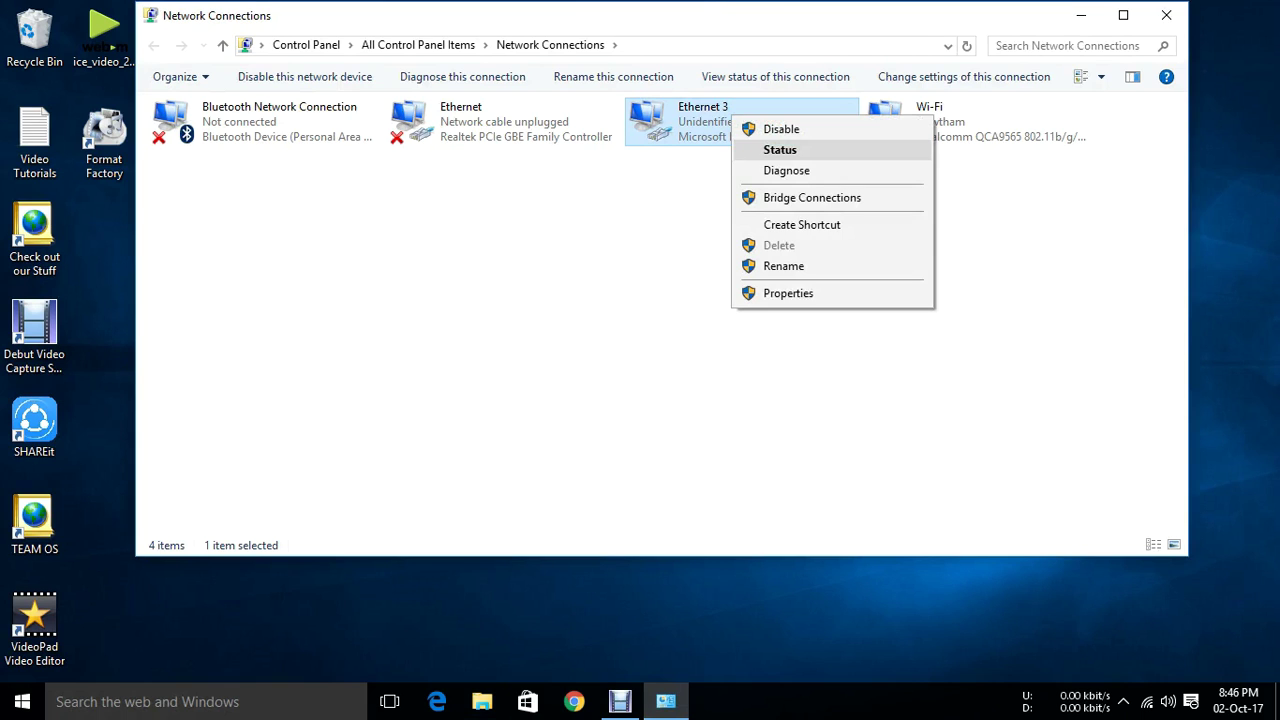
click(780, 149)
click(539, 339)
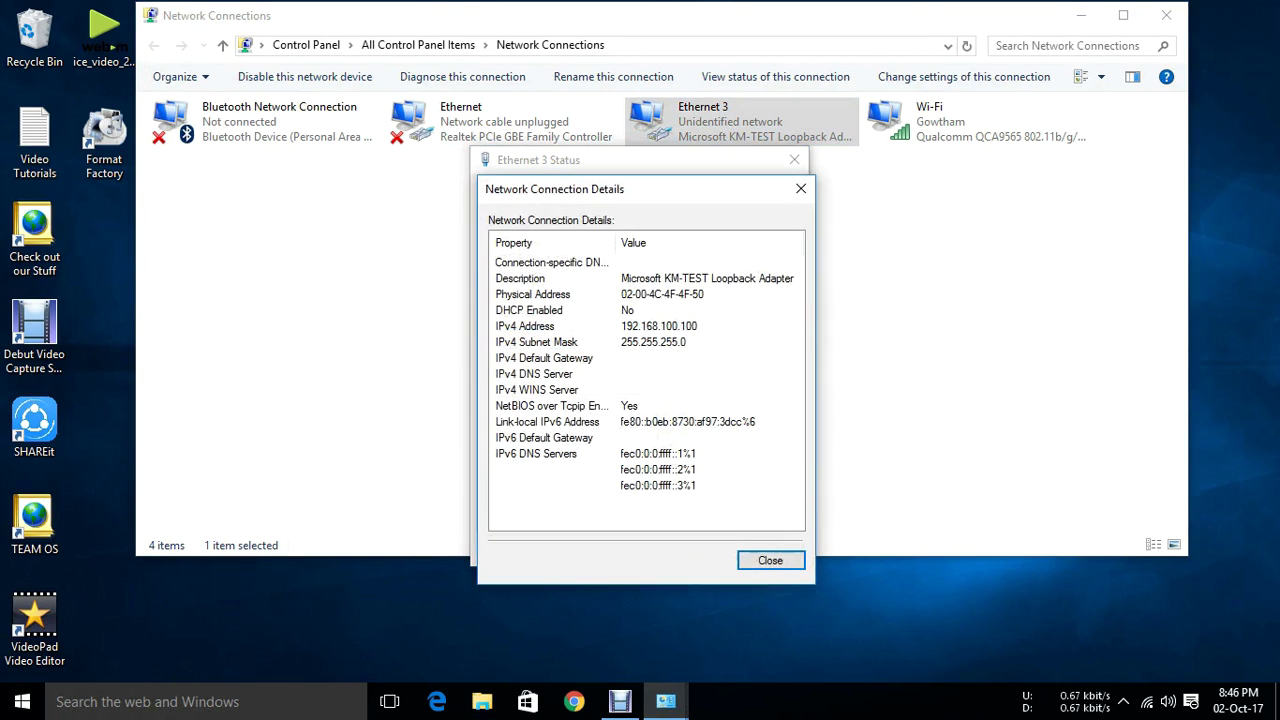
click(659, 326)
click(654, 342)
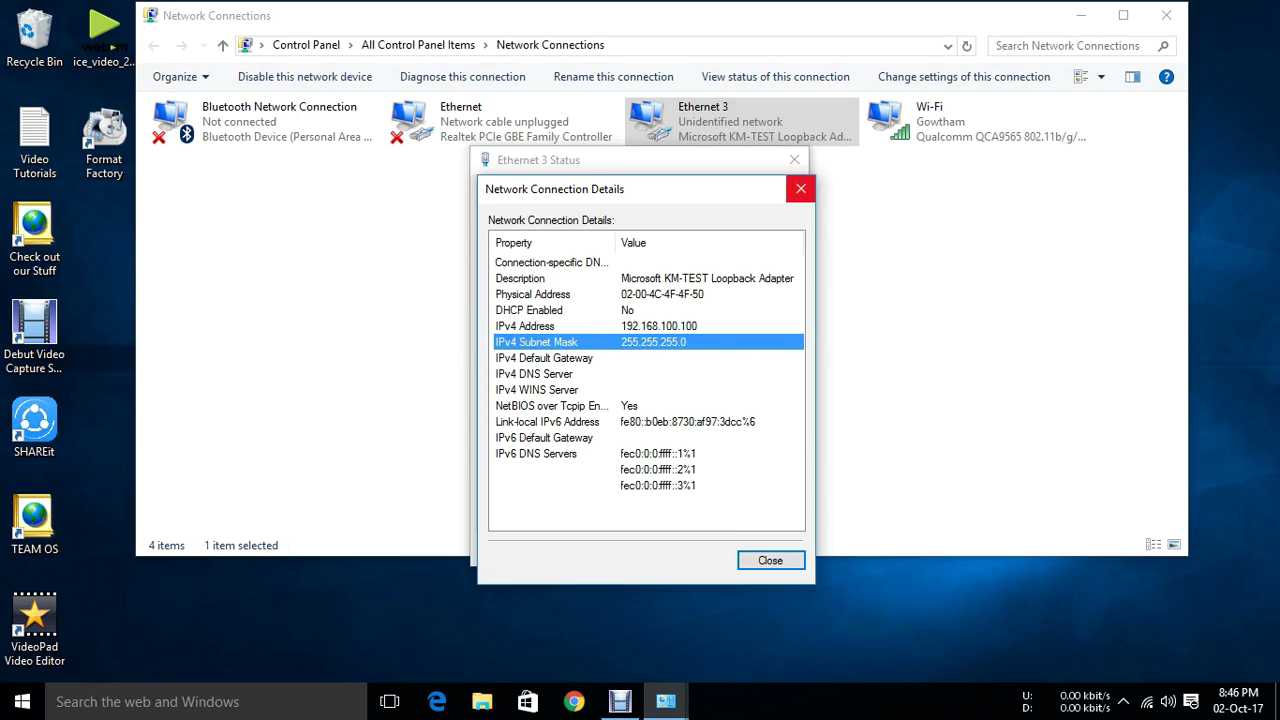
click(801, 188)
click(793, 159)
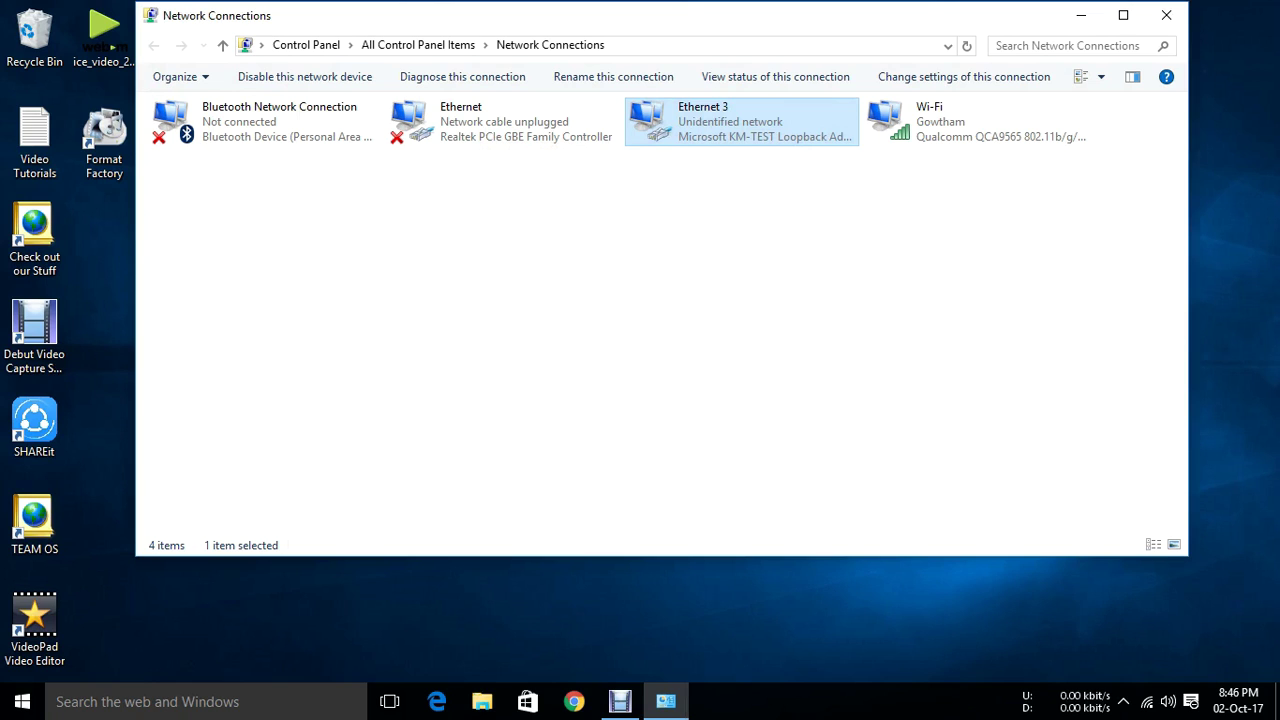
Add a second IPv4 address, 10.11.12.13 with subnet mask 255.0.0.0, in Ethernet 3's advanced TCP/IP settings and save it.
right_click(724, 120)
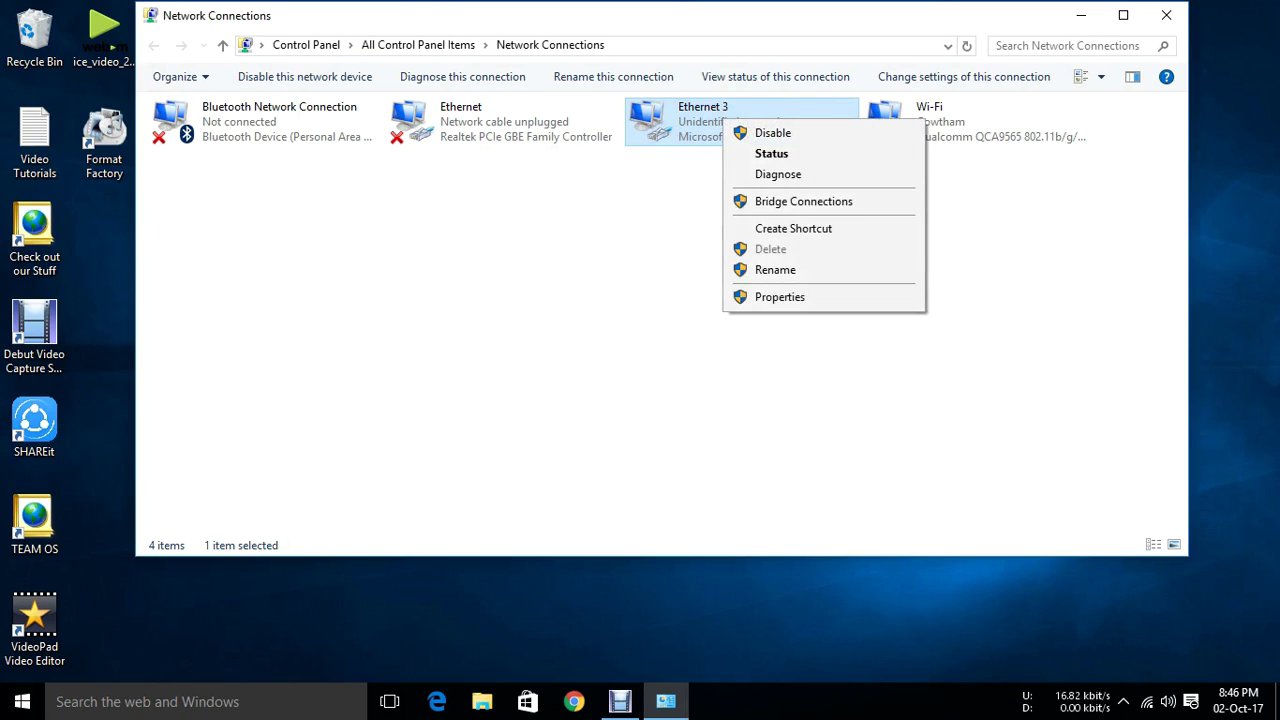
click(780, 297)
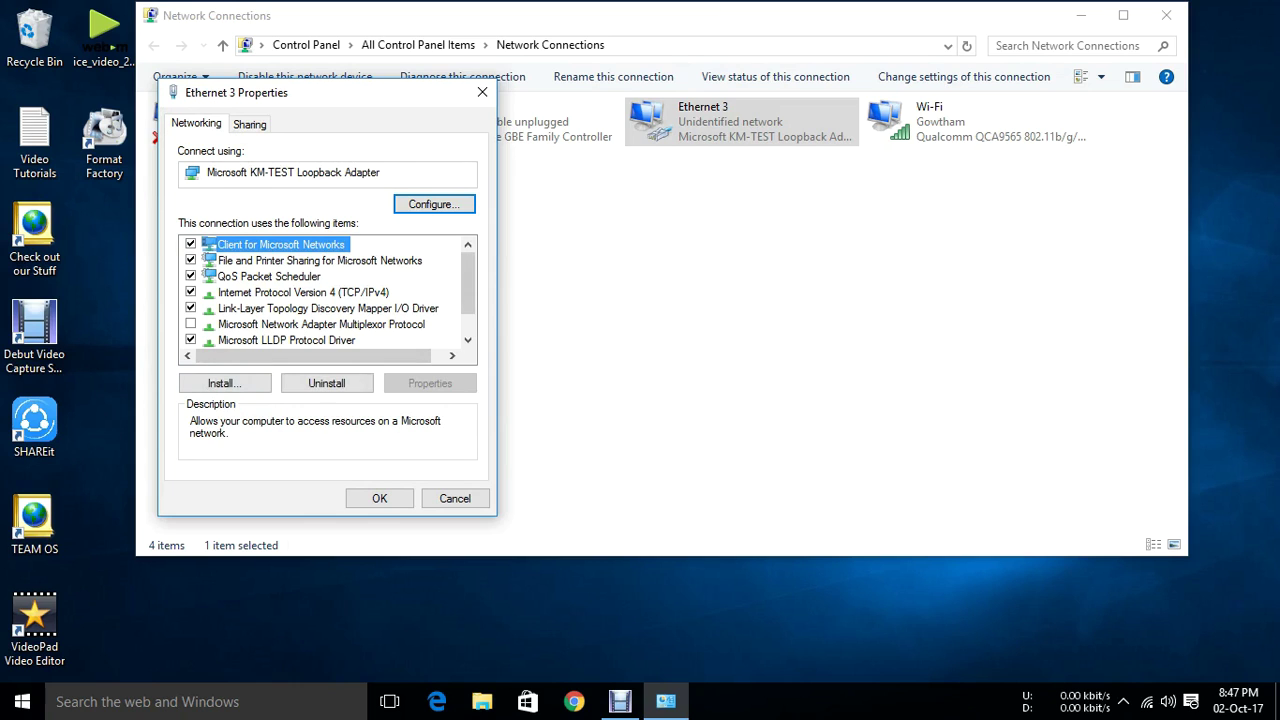
double_click(303, 293)
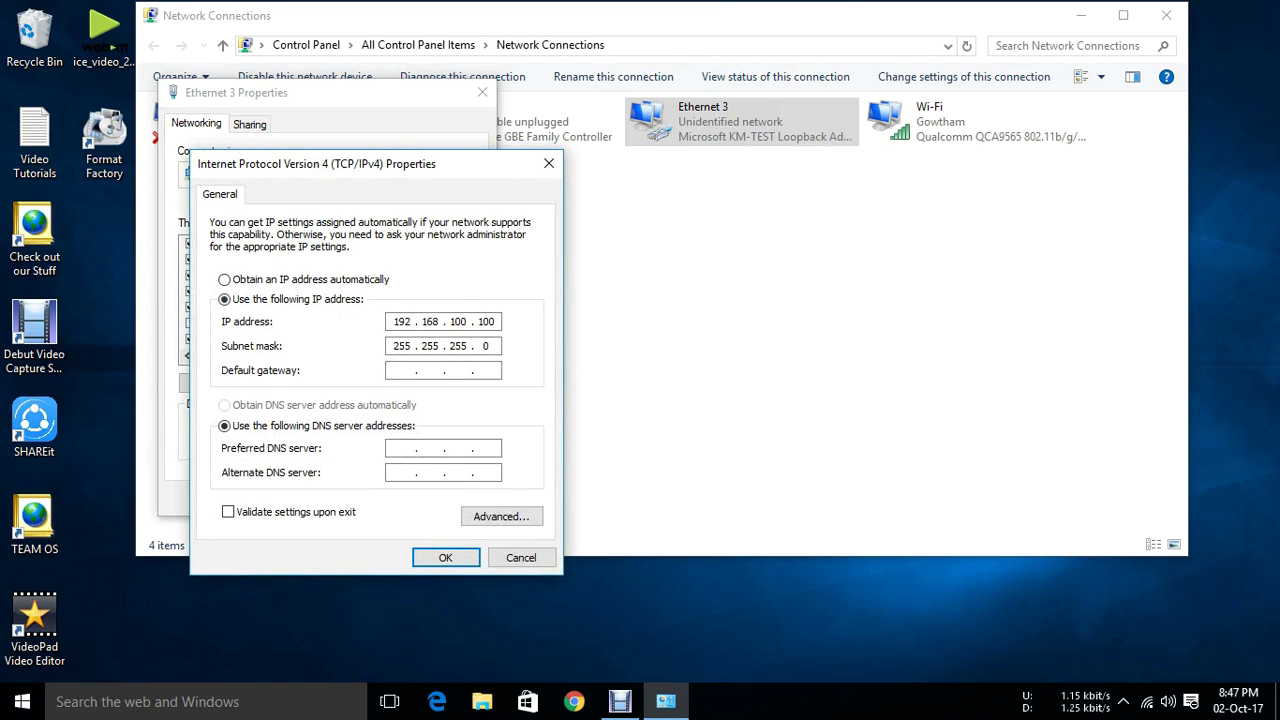
click(501, 516)
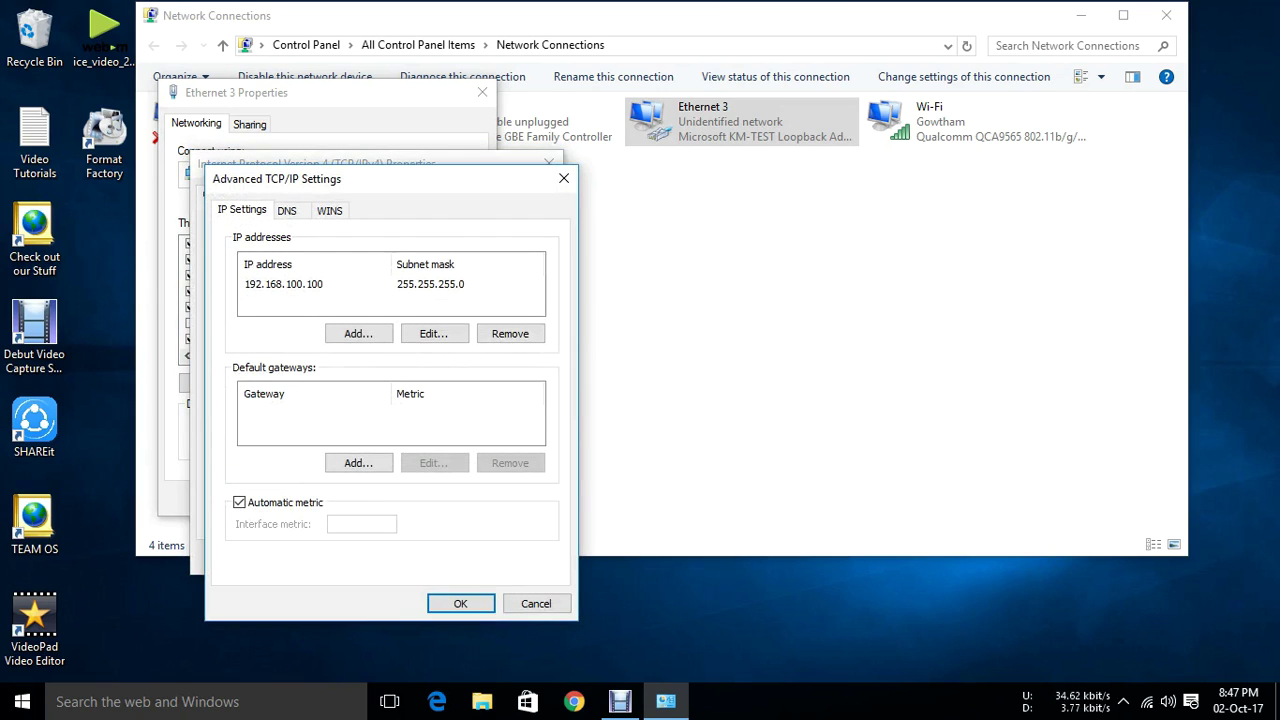
click(358, 333)
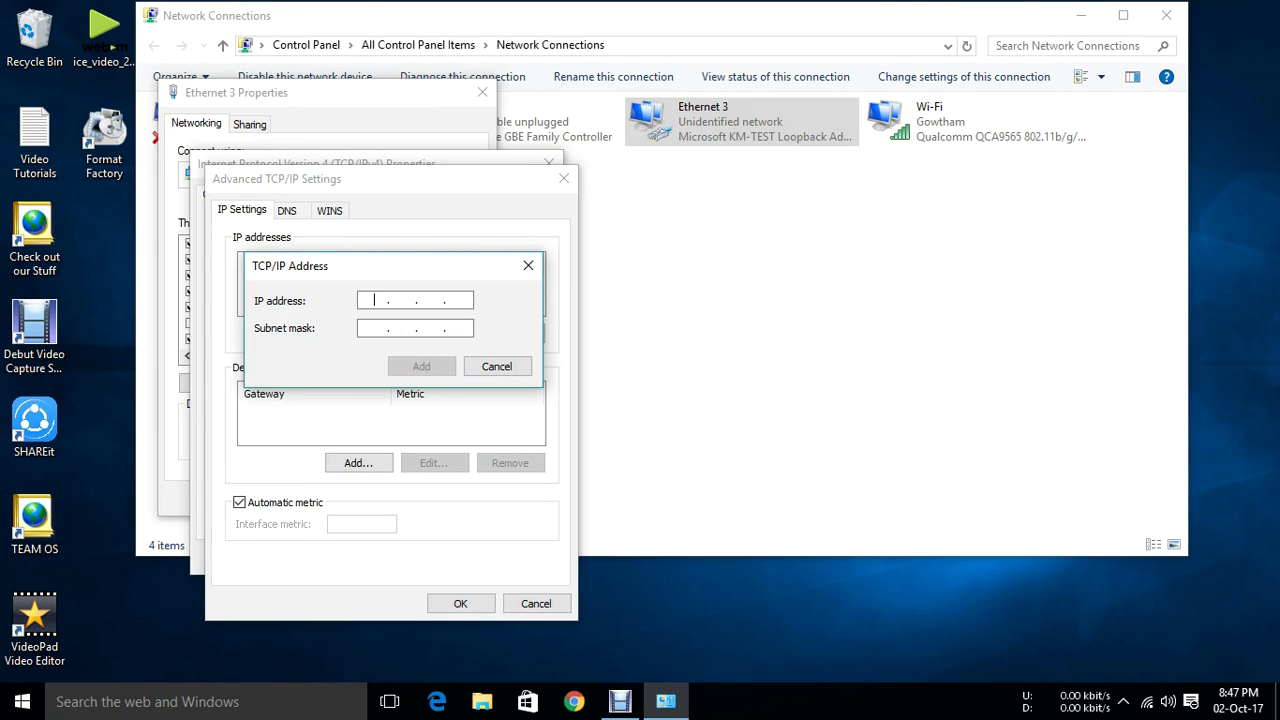
text(10 . )
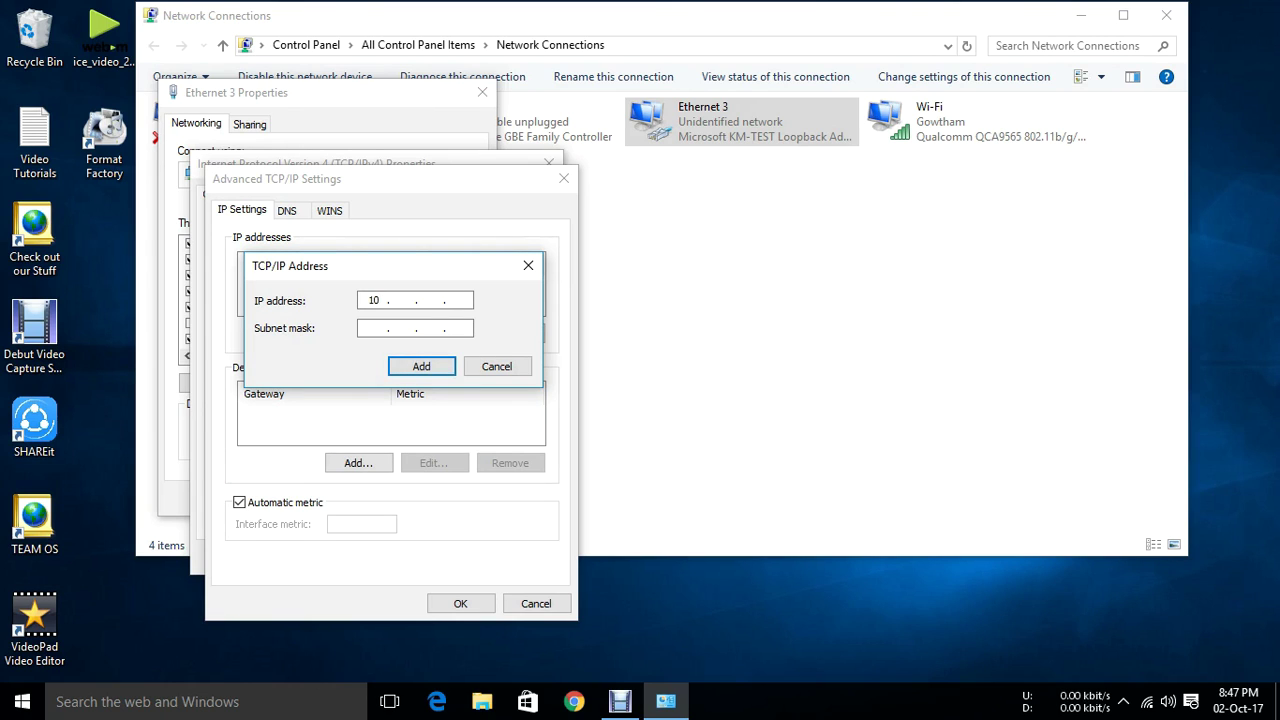
text(11 . 12 . 13)
key(Tab)
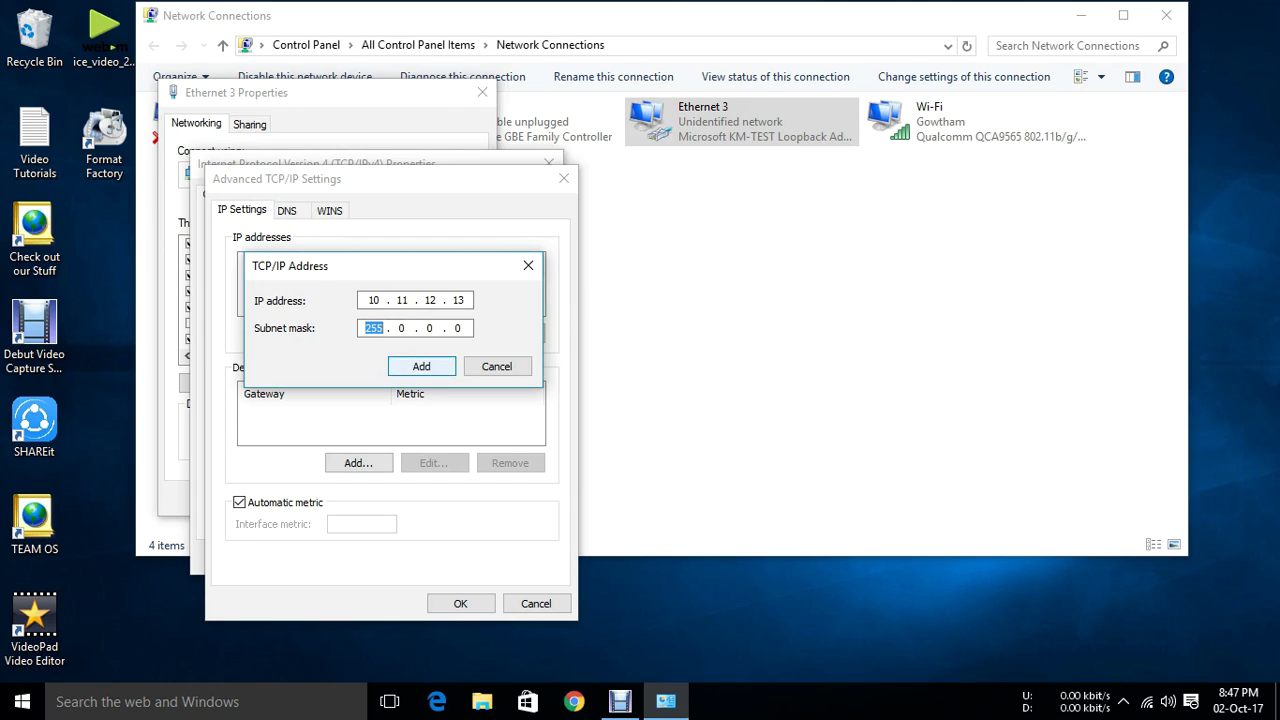
key(Return)
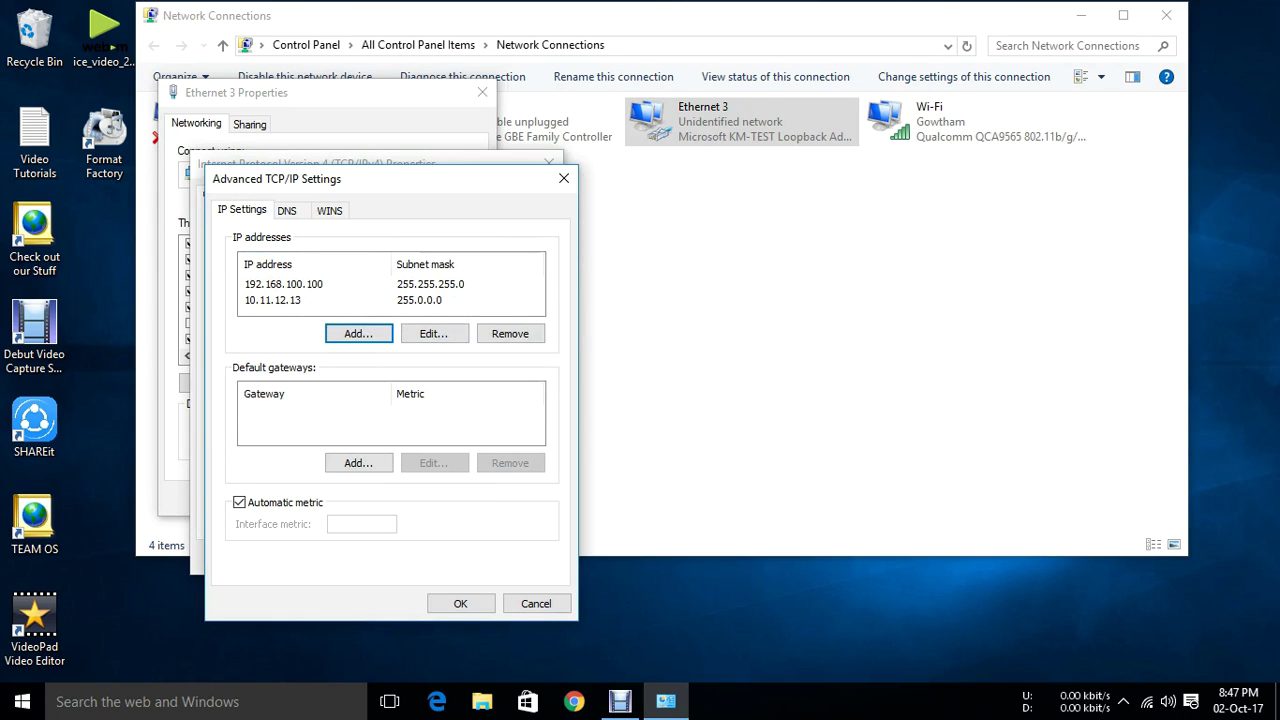
click(461, 603)
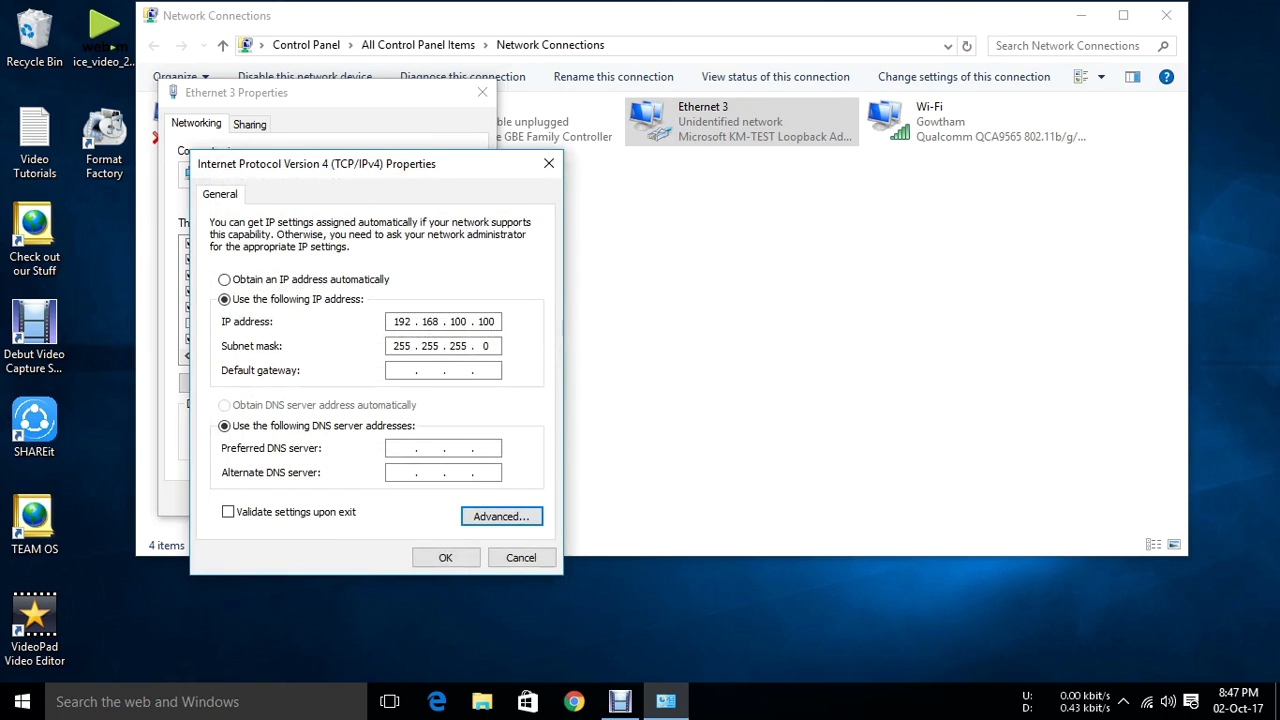
key(Return)
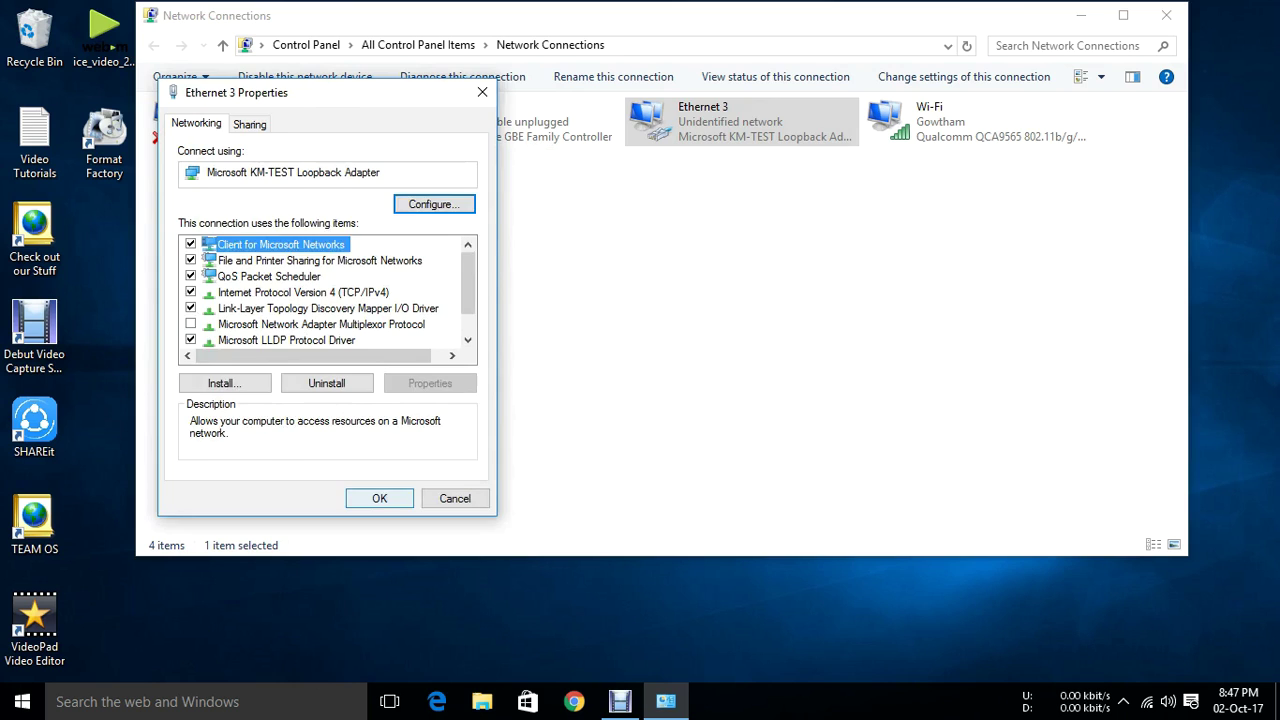
key(Return)
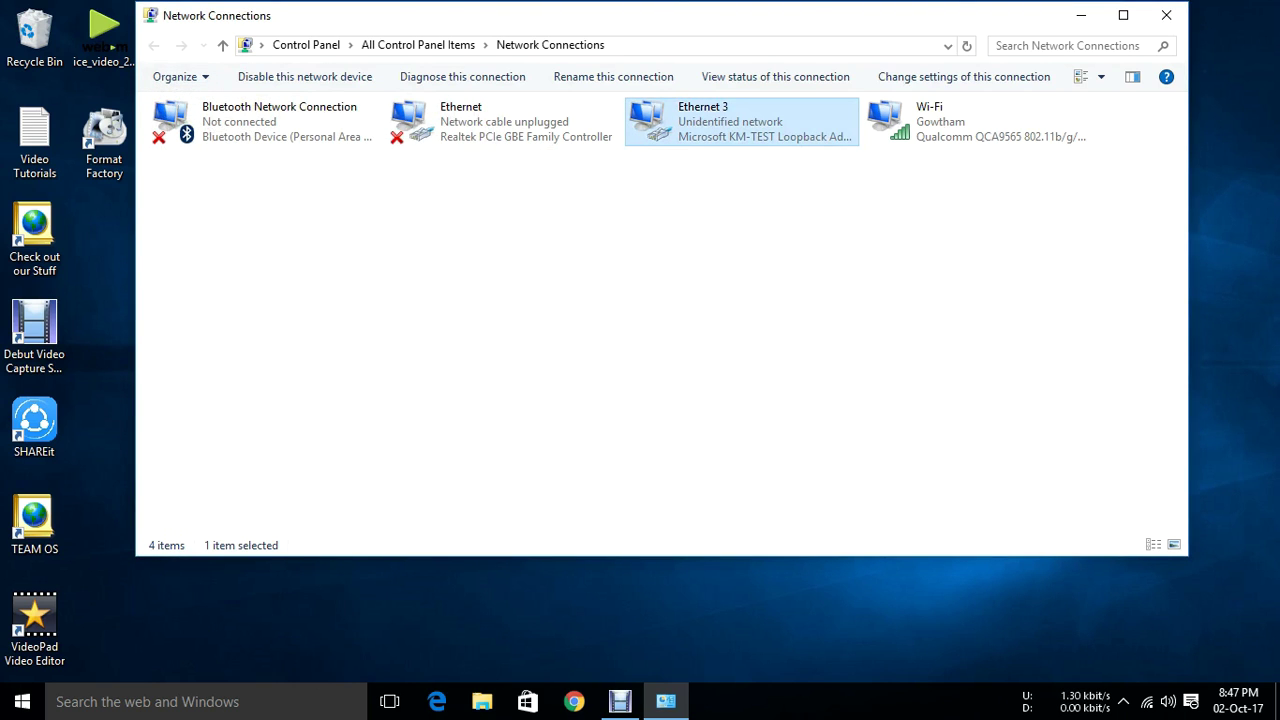
Check both IPv4 addresses and their subnet masks in Ethernet 3's network connection details.
key(shift+F10)
key(Down)
key(Return)
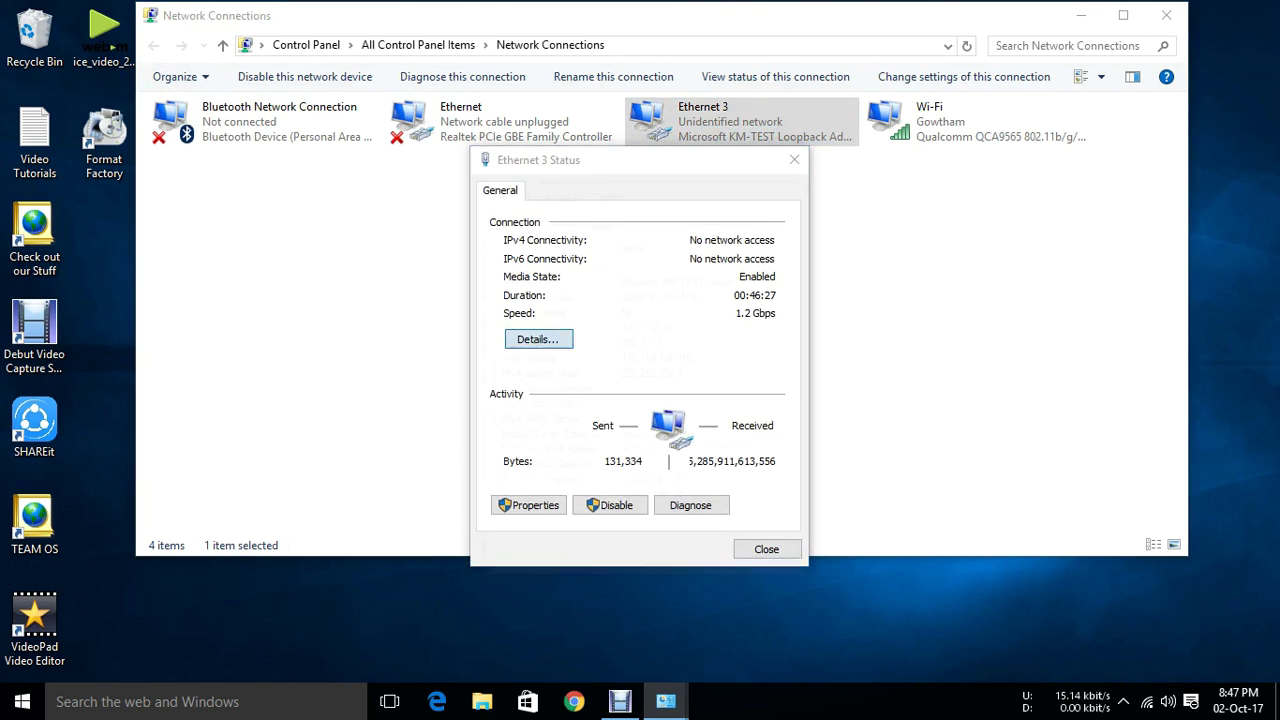
key(Return)
click(648, 326)
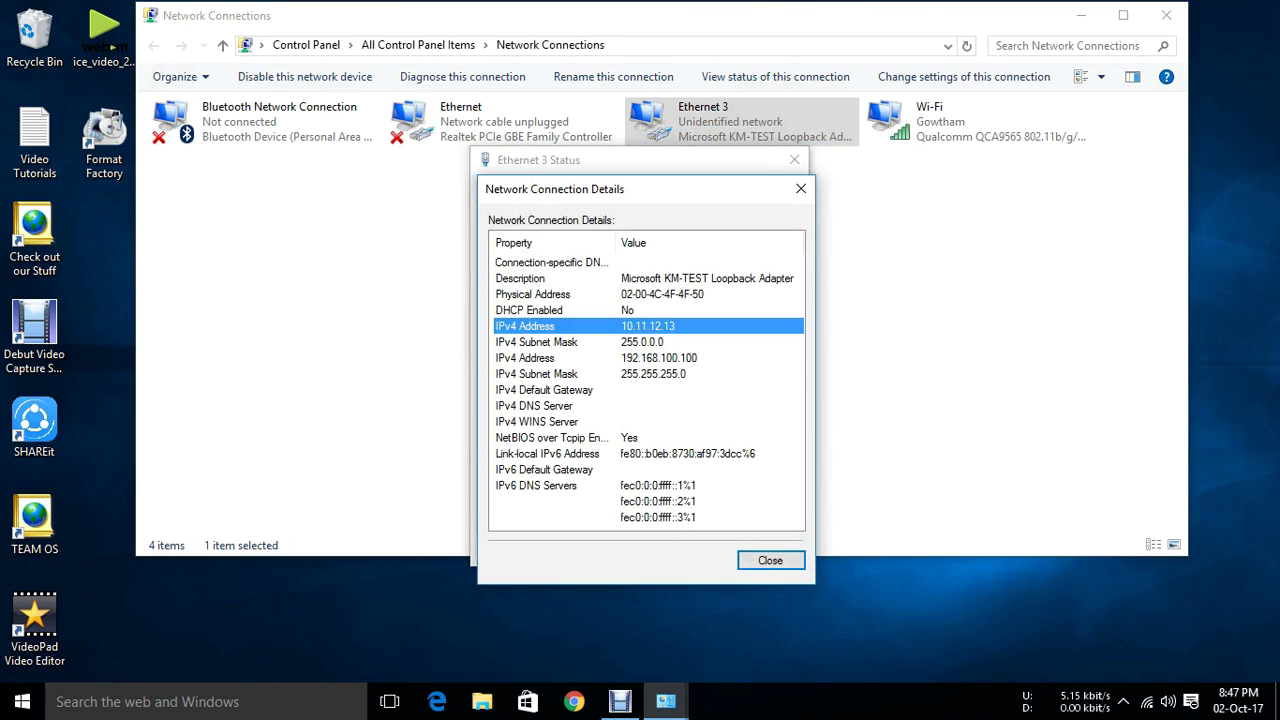
click(659, 358)
click(648, 326)
click(659, 358)
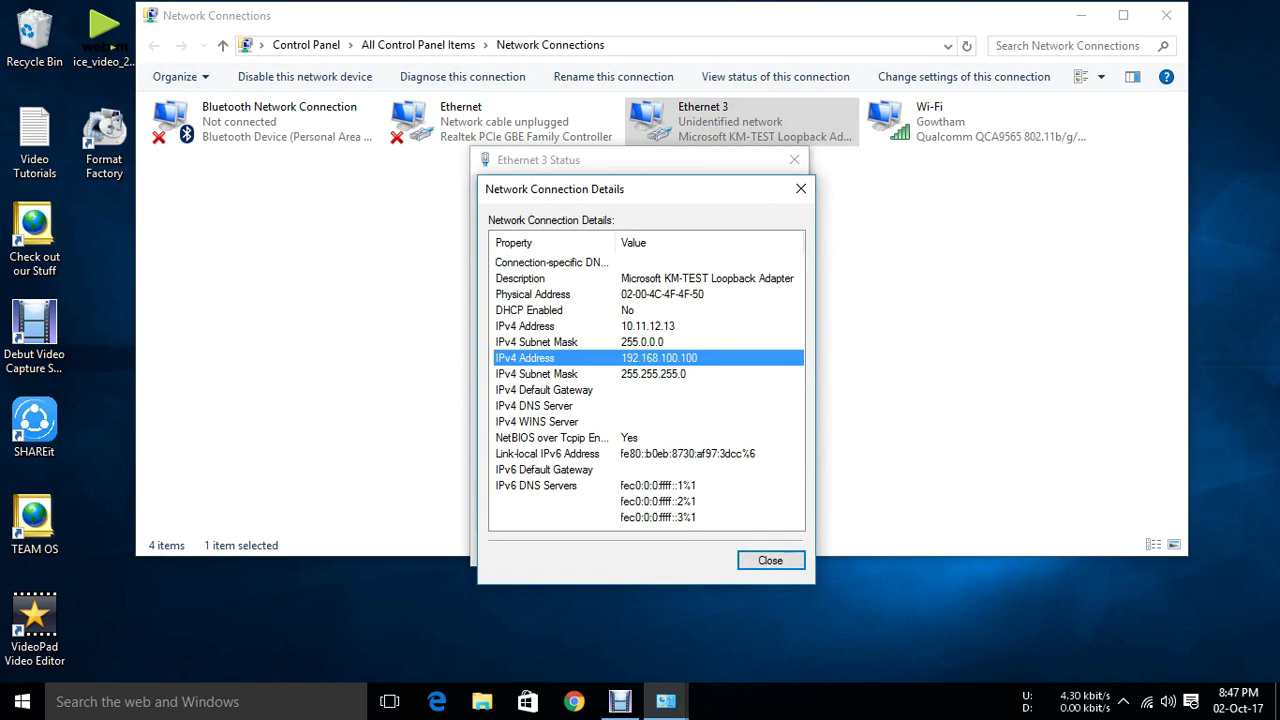
click(642, 342)
click(653, 374)
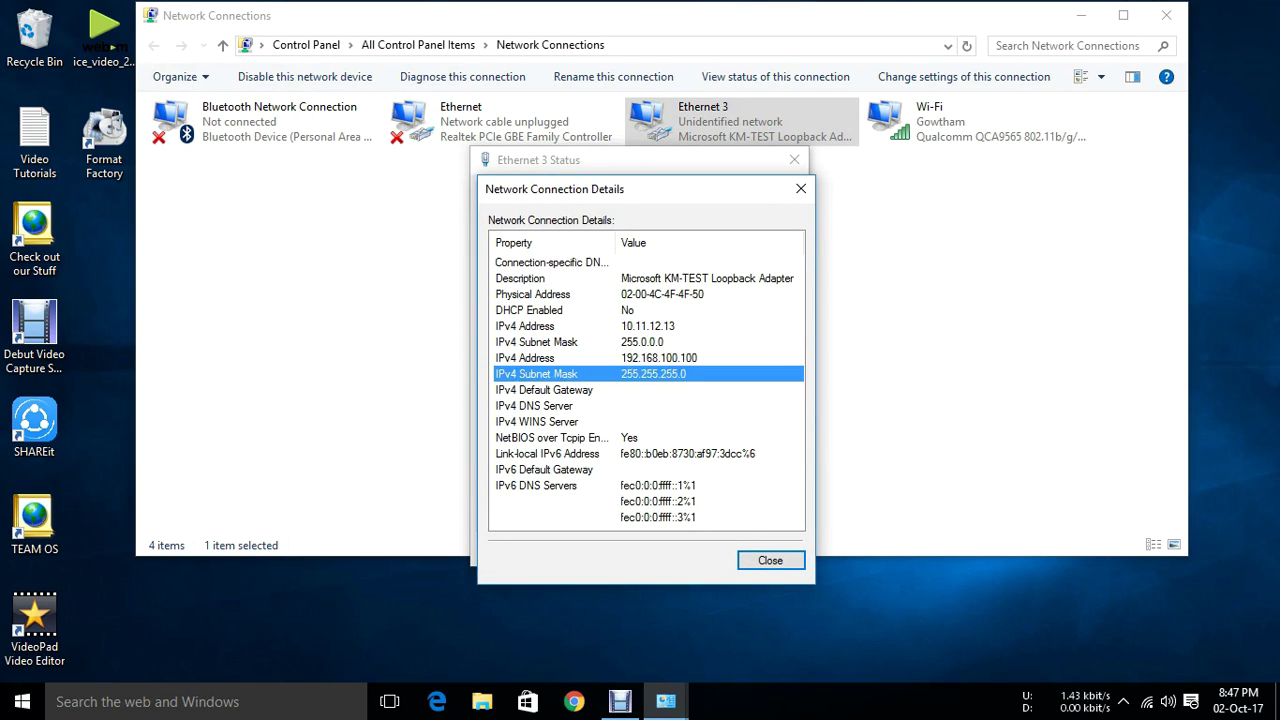
click(770, 560)
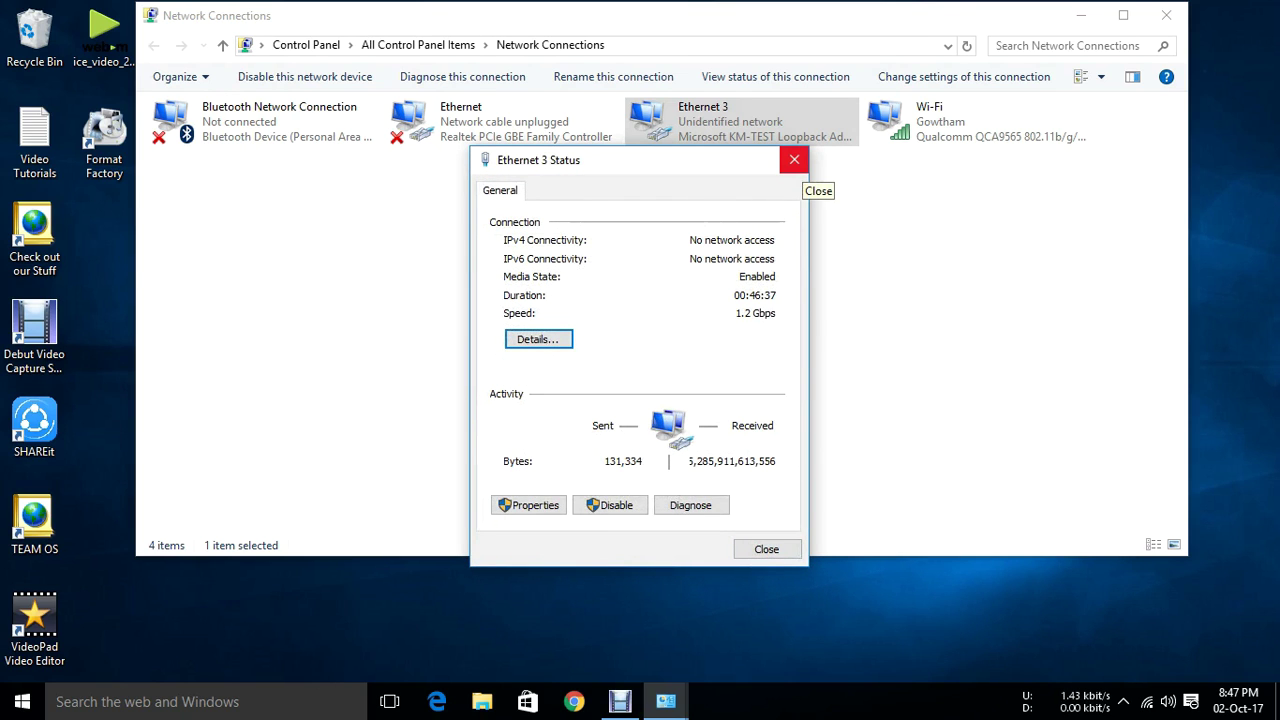
click(794, 160)
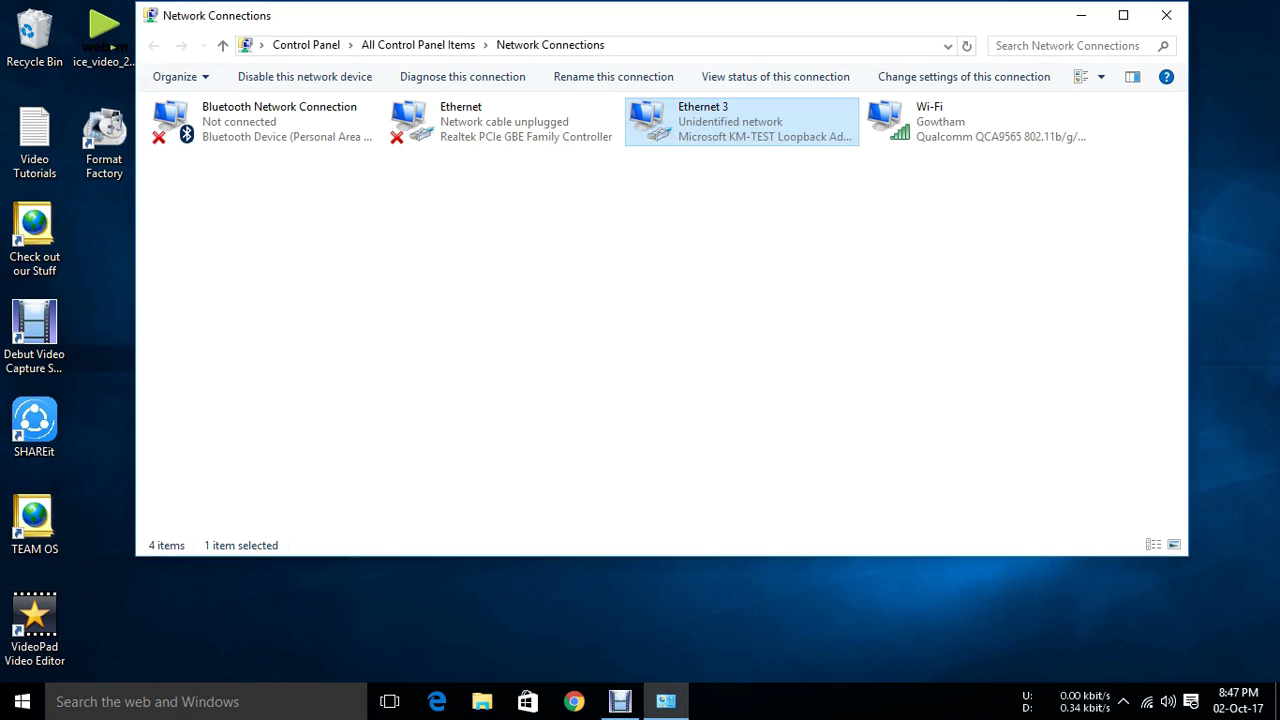
Review the IP address list in Ethernet 3's advanced TCP/IPv4 settings and close its properties.
right_click(733, 127)
click(790, 306)
double_click(303, 291)
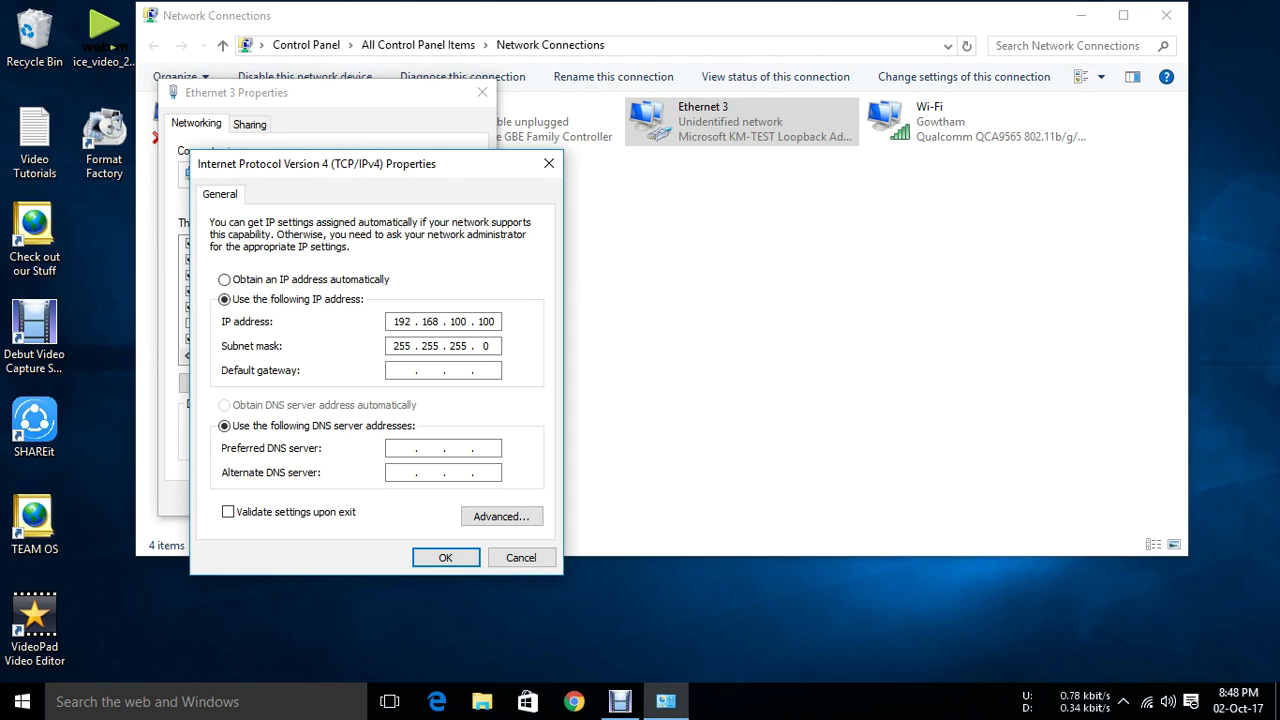
click(501, 516)
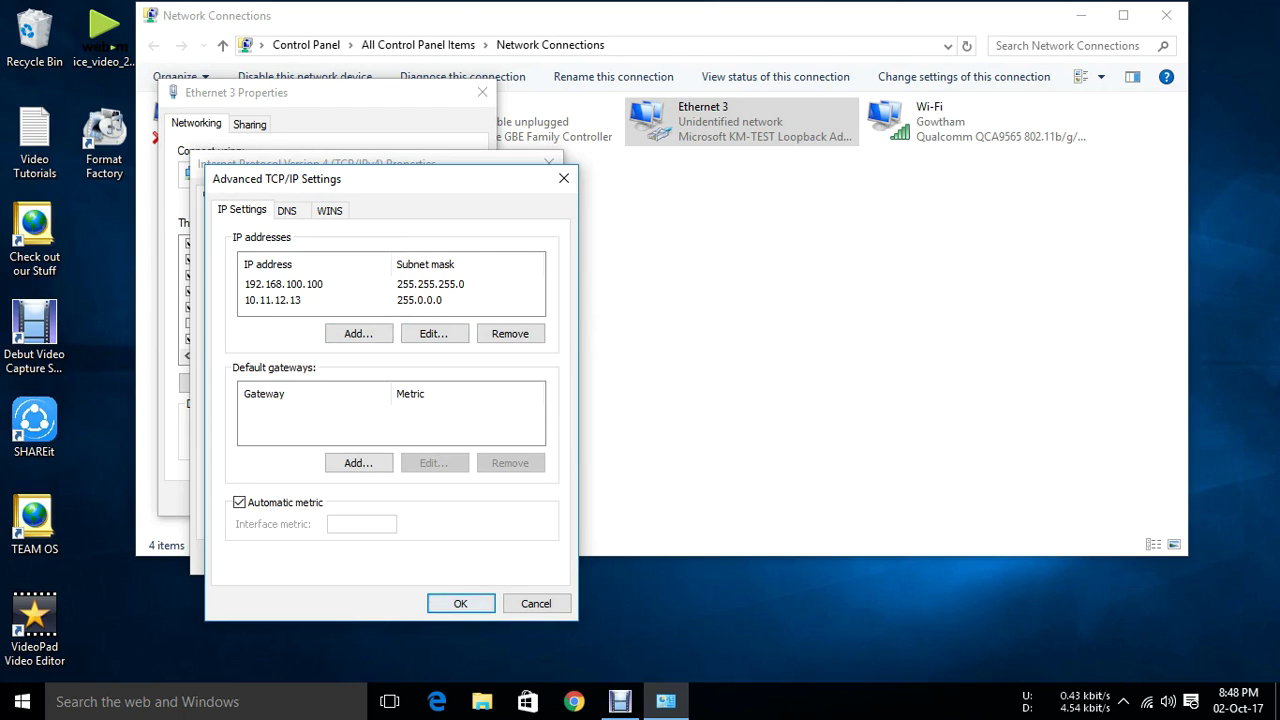
click(460, 603)
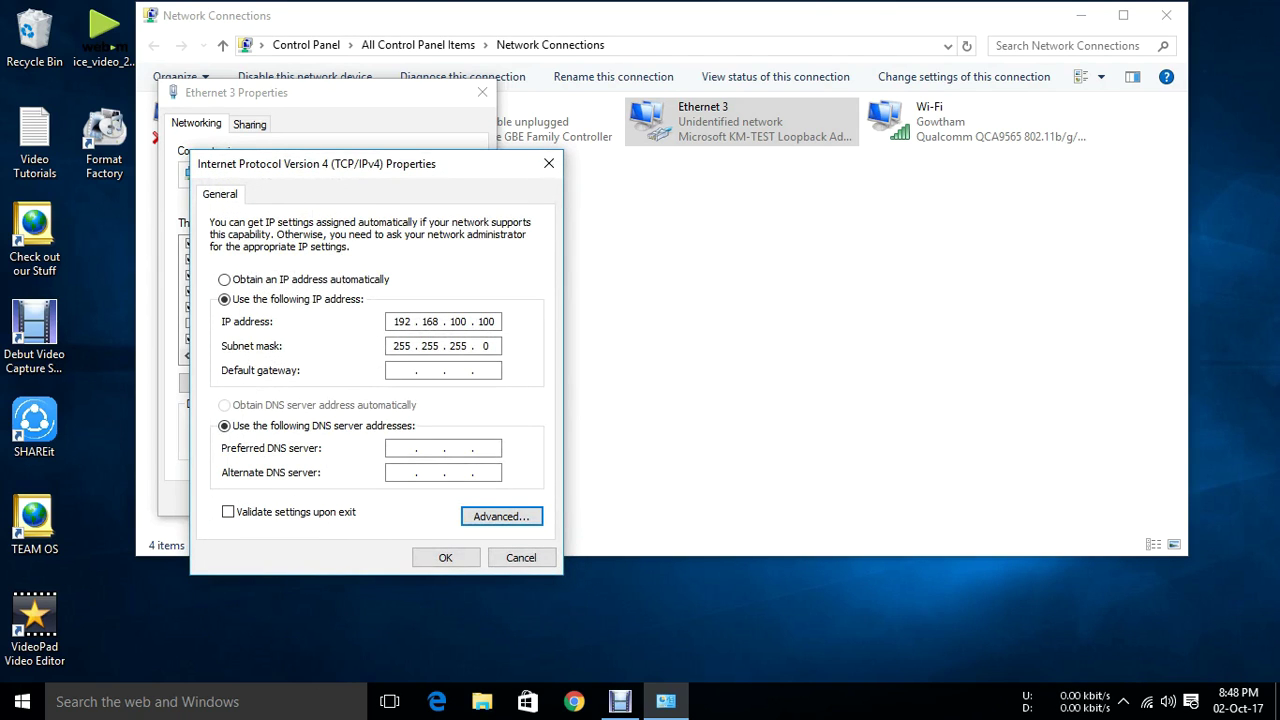
click(446, 558)
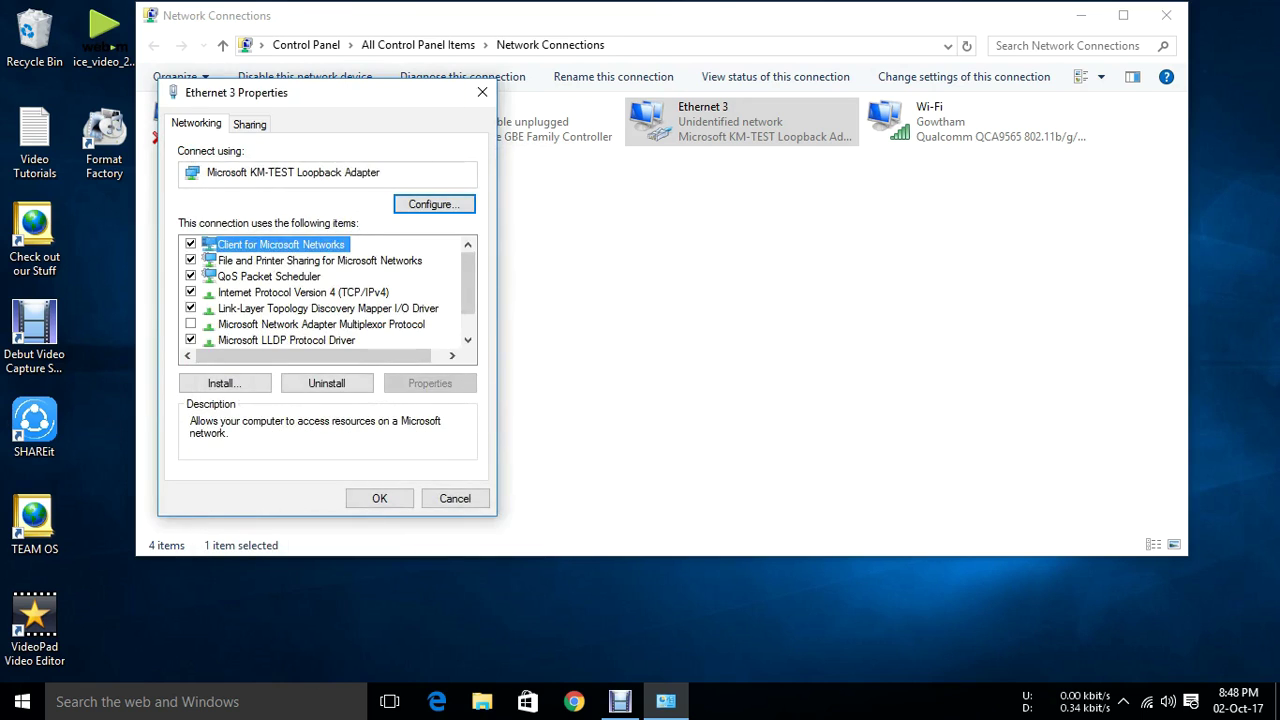
click(482, 92)
Open Command Prompt and run ipconfig to list the network adapters' IP configuration.
click(206, 702)
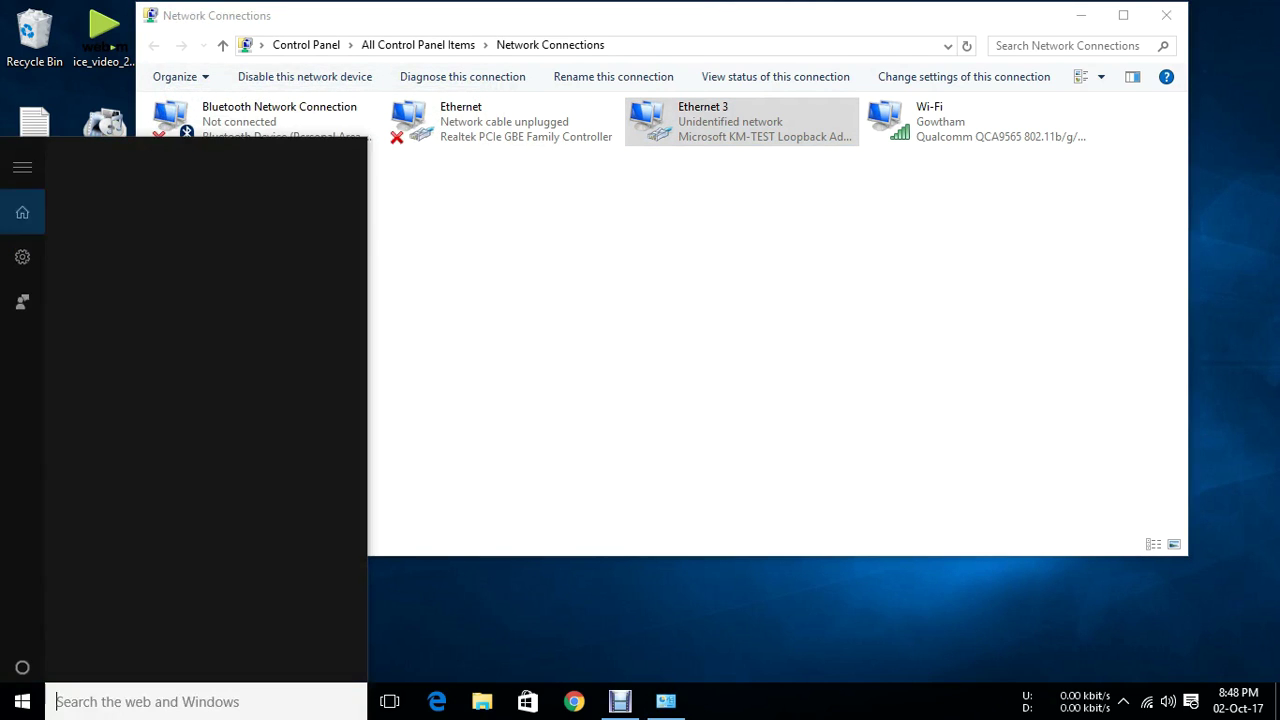
text(cmd)
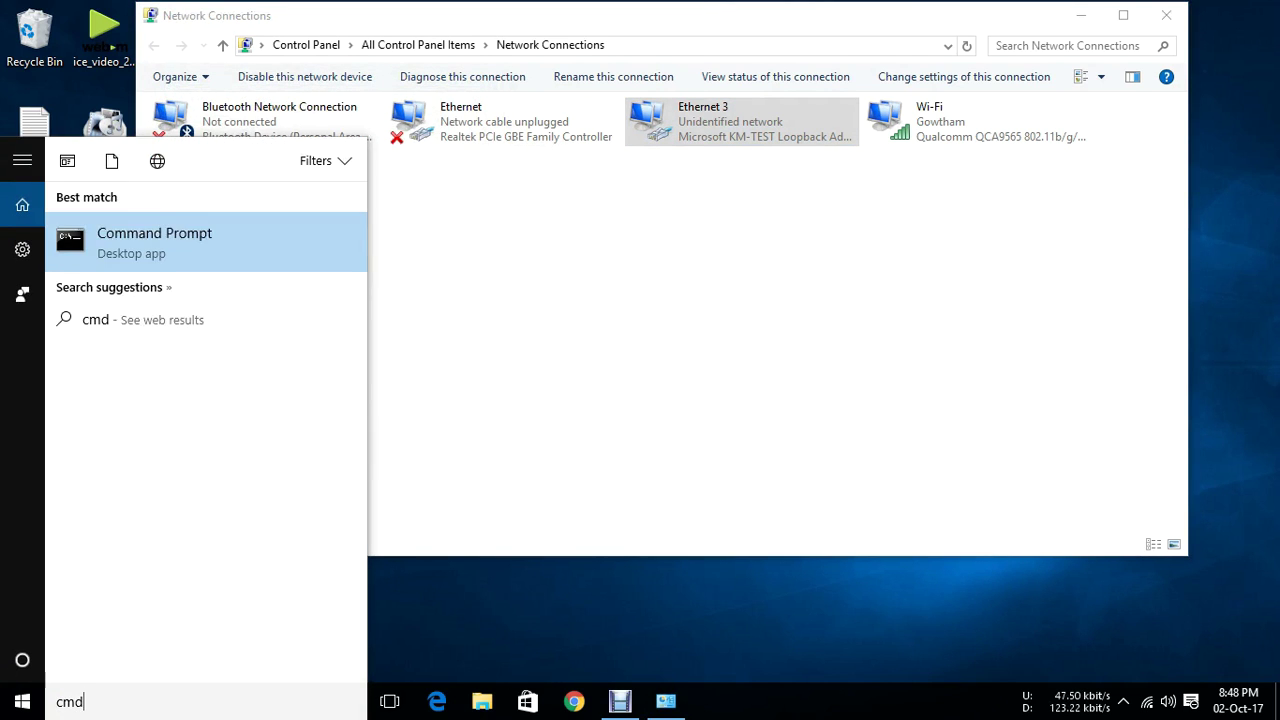
key(Return)
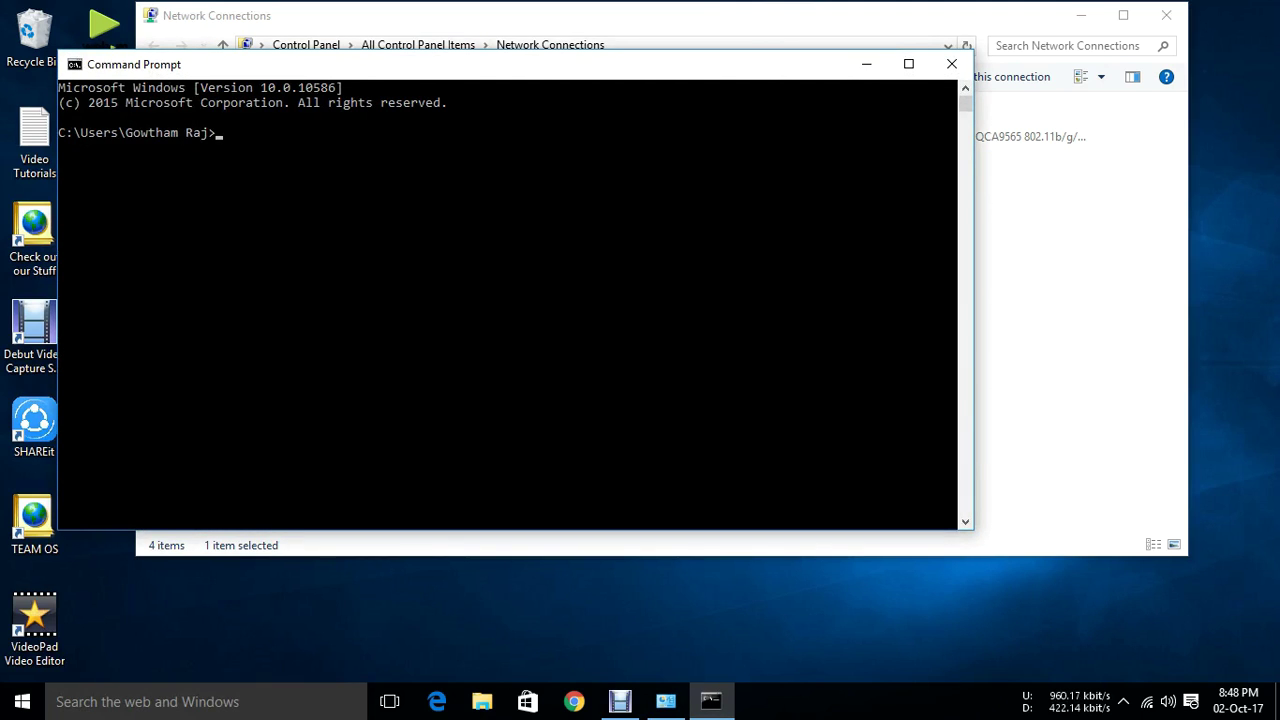
text(ipconfig)
key(Return)
Examine Ethernet 3's IPv4 addresses, subnet masks and default gateway in the ipconfig output, and close Command Prompt.
scroll(510, 300, up, 2)
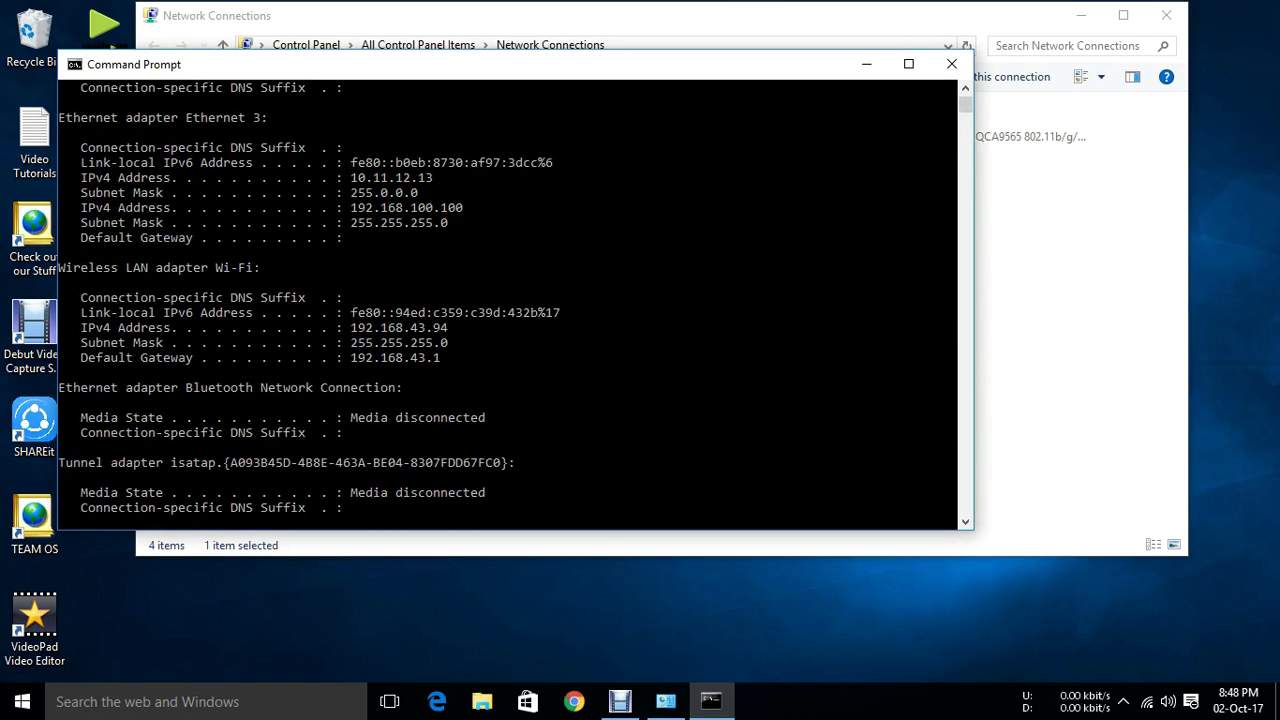
drag(180, 117, 267, 118)
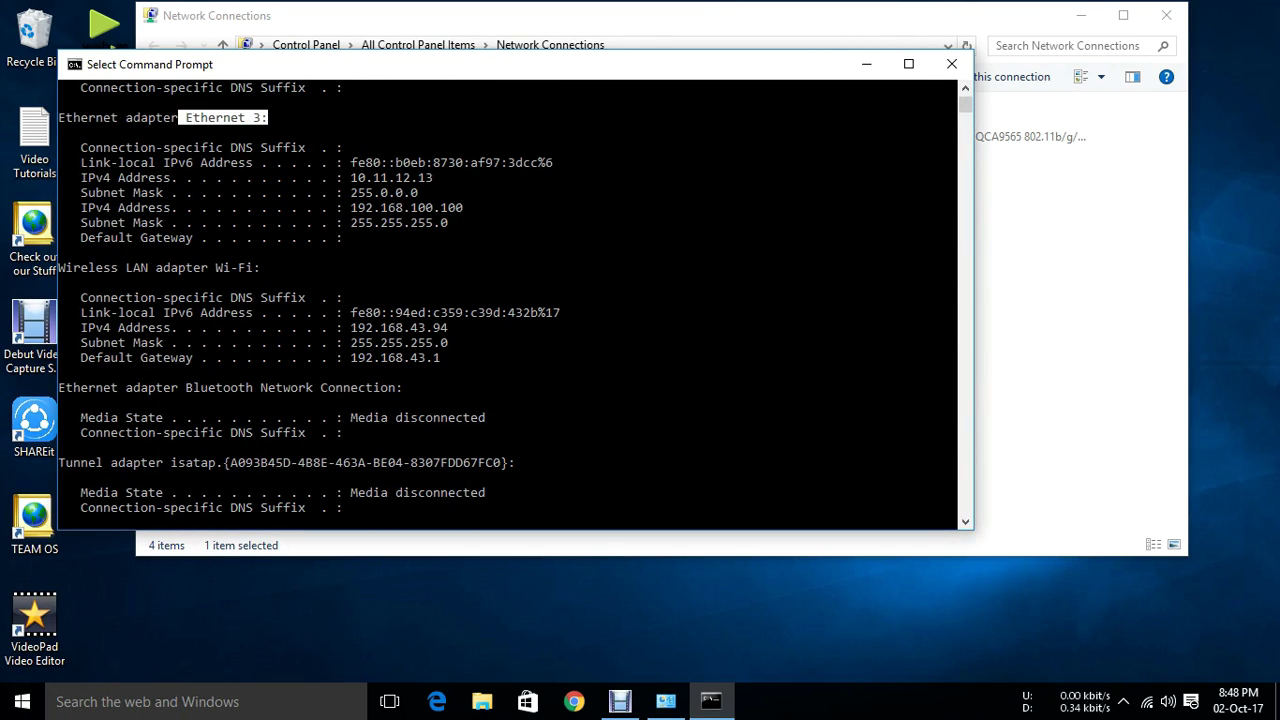
drag(81, 177, 426, 178)
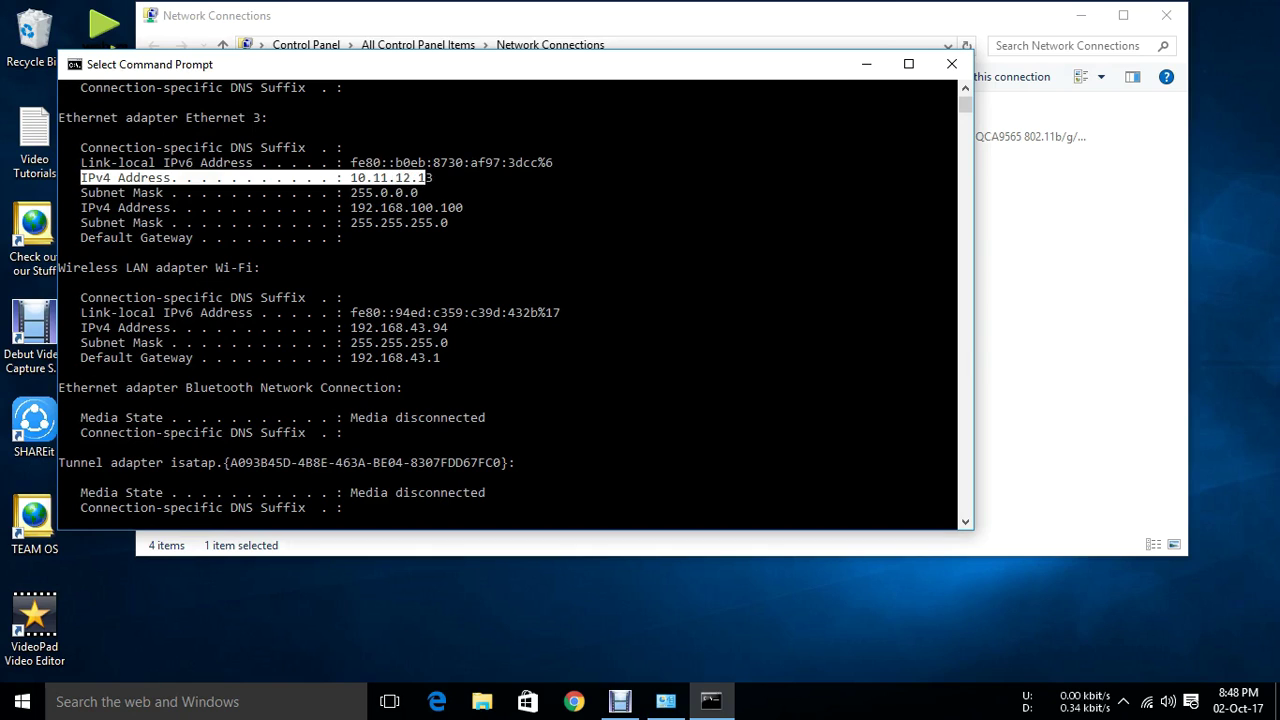
drag(351, 192, 452, 222)
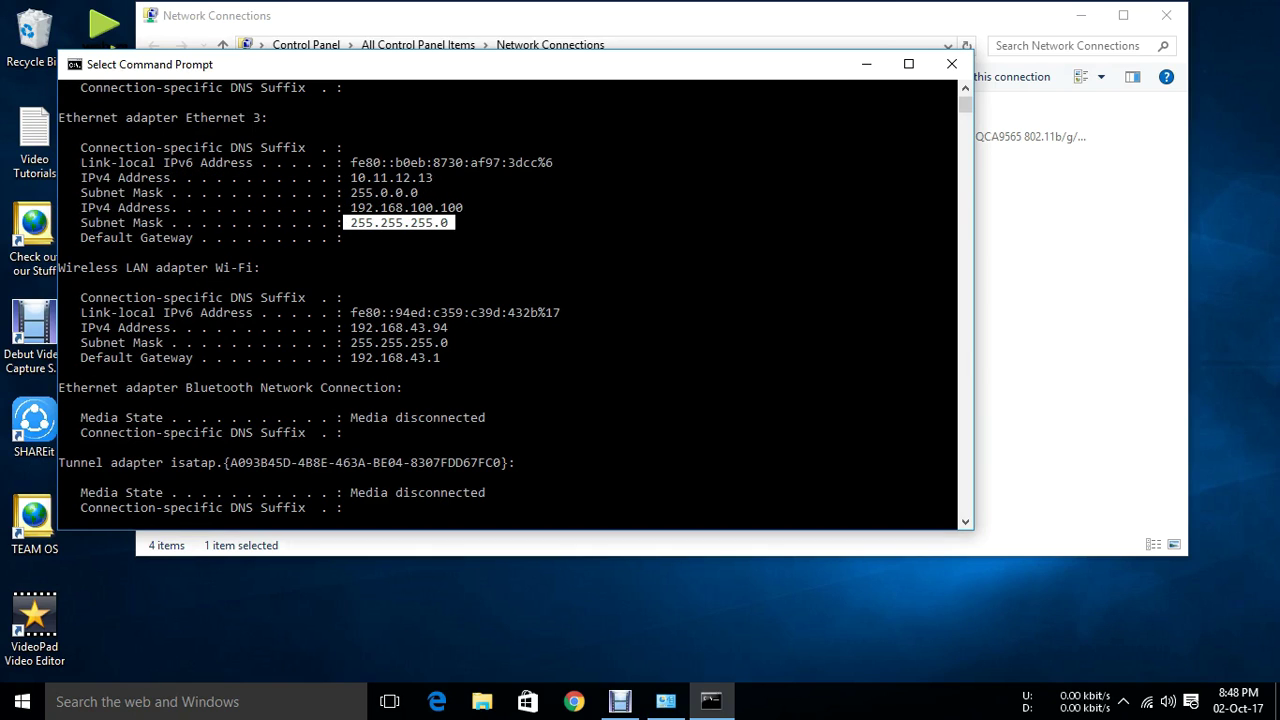
click(541, 252)
drag(358, 237, 448, 237)
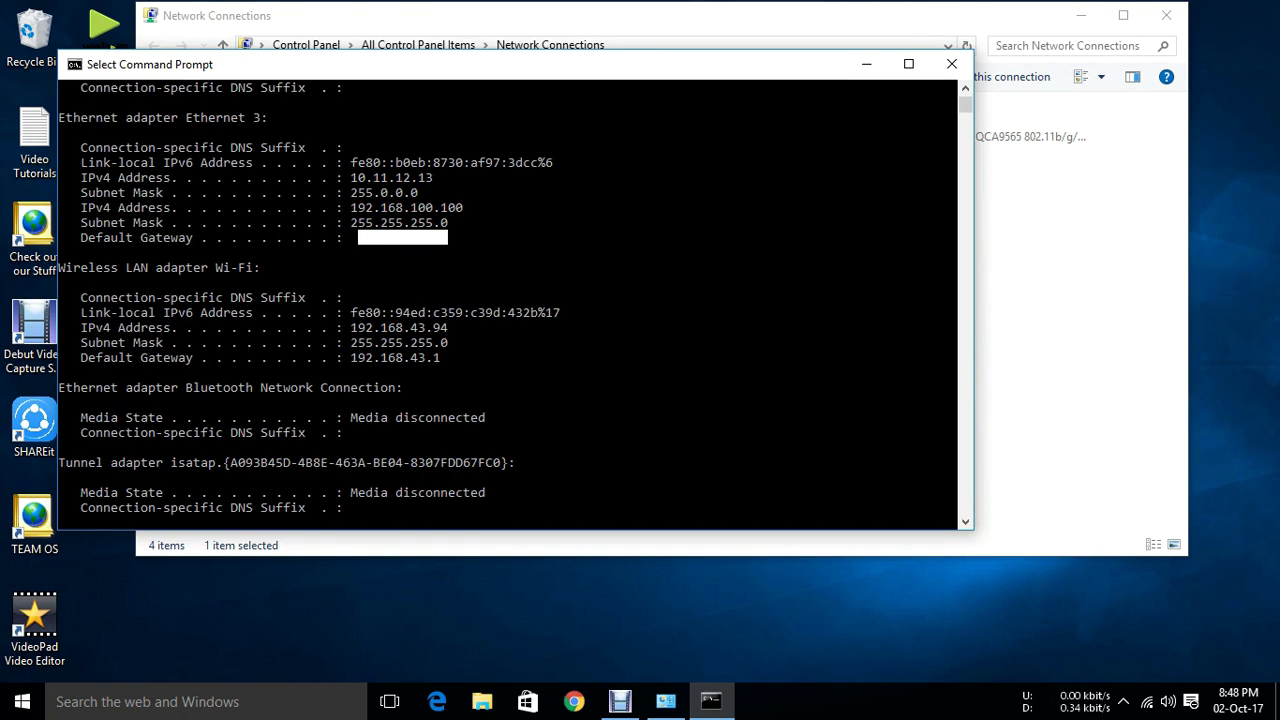
click(511, 267)
click(951, 63)
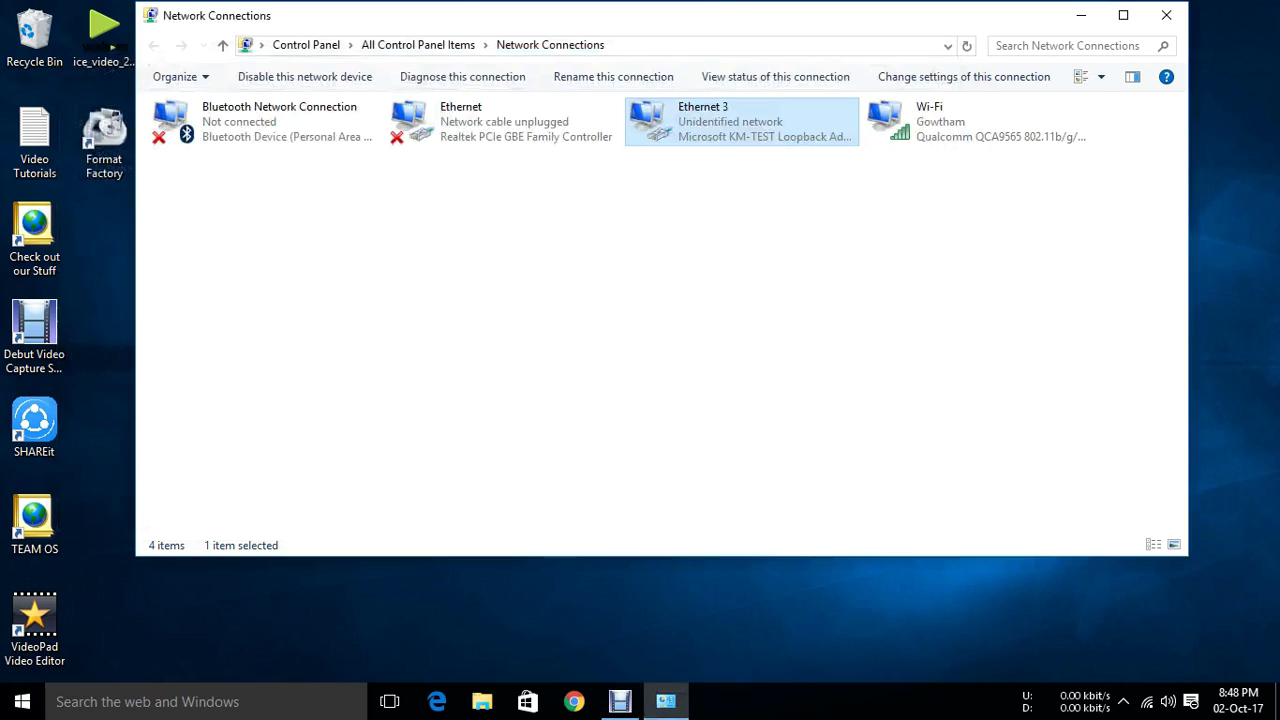
click(800, 300)
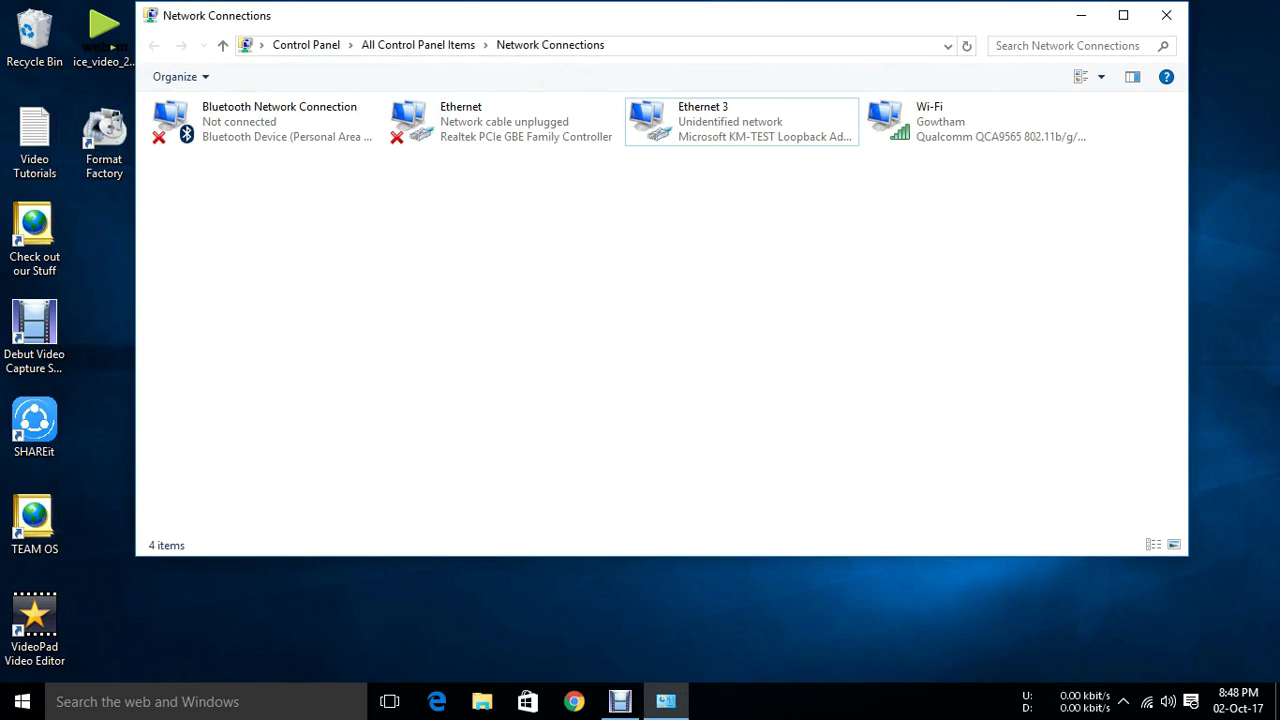